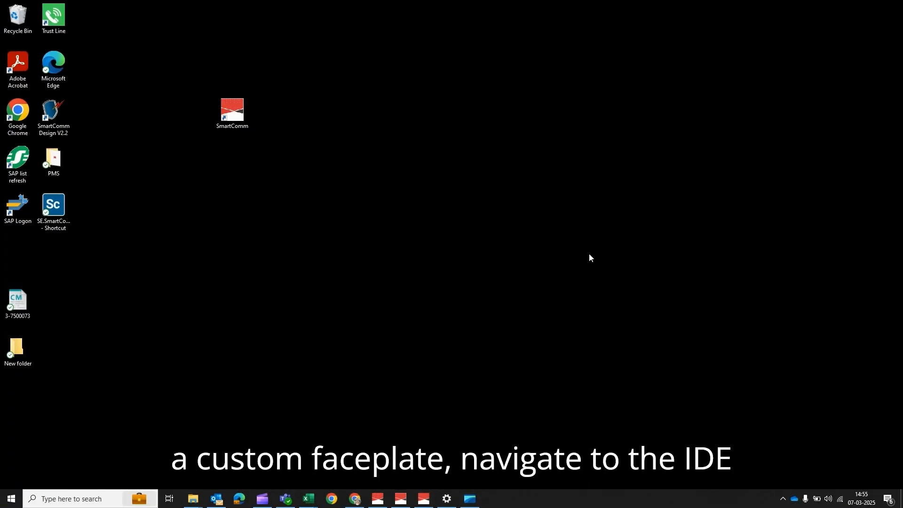
# Step: Switch to iVisionmax IDE, create a new screen and save it as DemoFaceplate in the CustomFaceplate folder
pyautogui.click(424, 499)
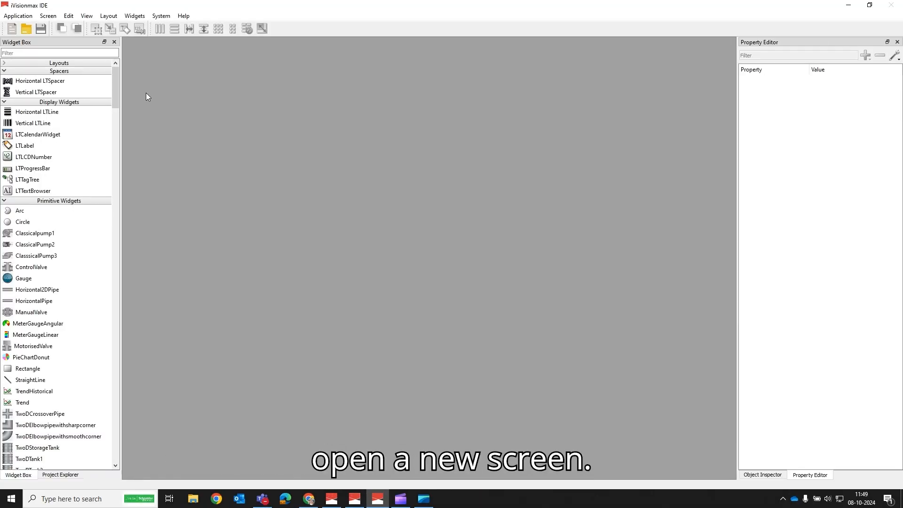
pyautogui.click(49, 16)
pyautogui.click(49, 27)
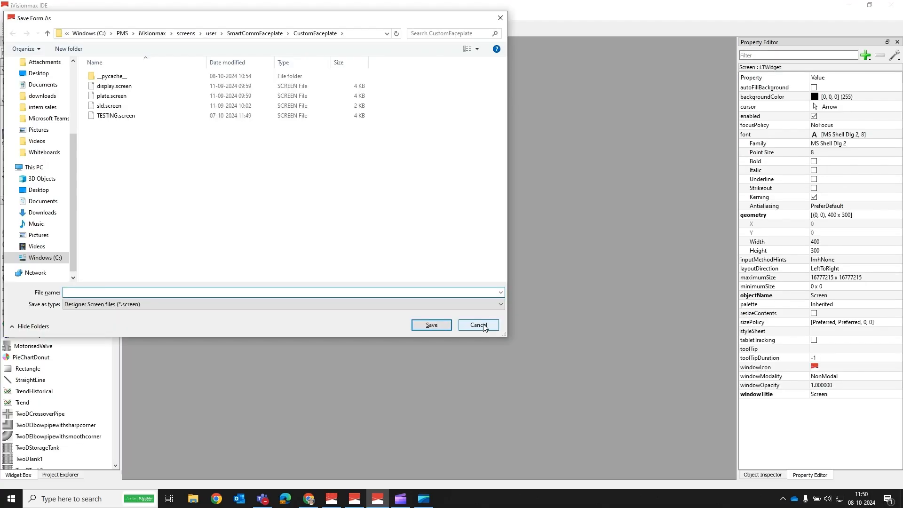
pyautogui.write('DemoFaceplate')
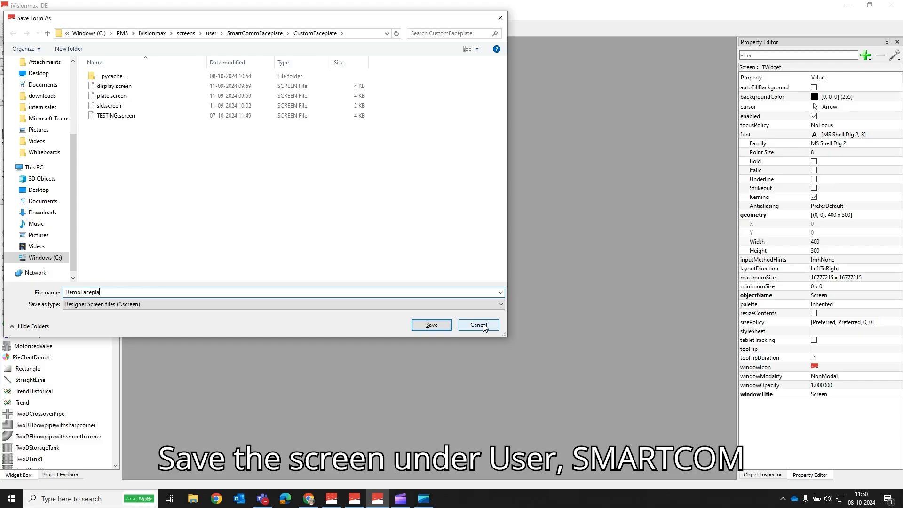
pyautogui.click(431, 325)
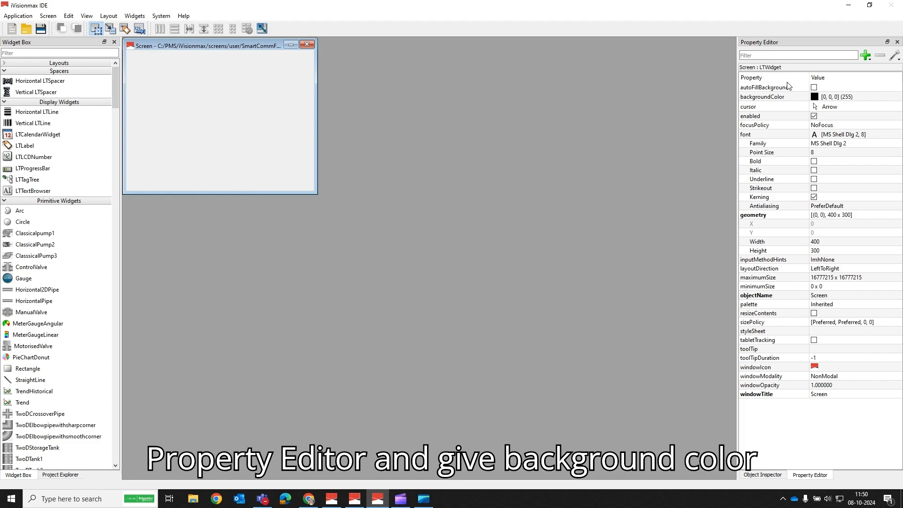
# Step: Set the screen's background color to light cyan (170, 255, 255) and enlarge the screen to about 685 x 504
pyautogui.click(816, 96)
pyautogui.click(889, 96)
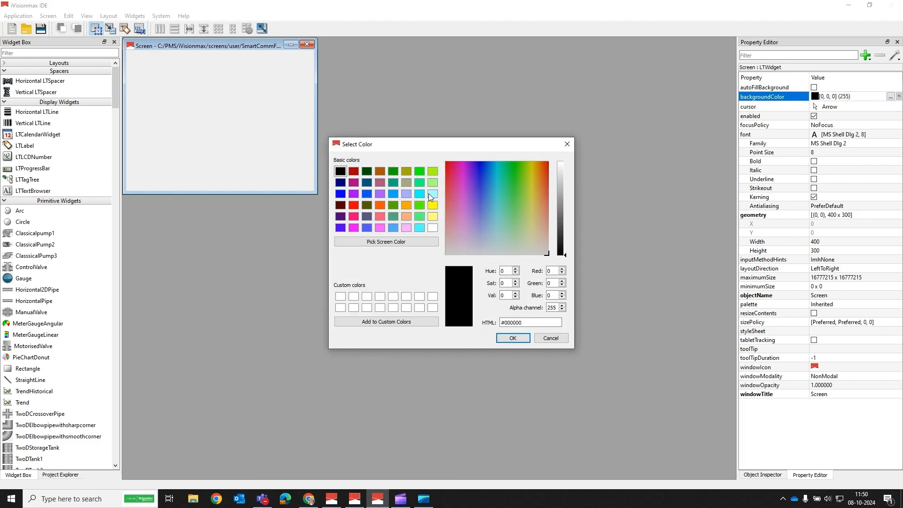
pyautogui.click(433, 194)
pyautogui.click(509, 338)
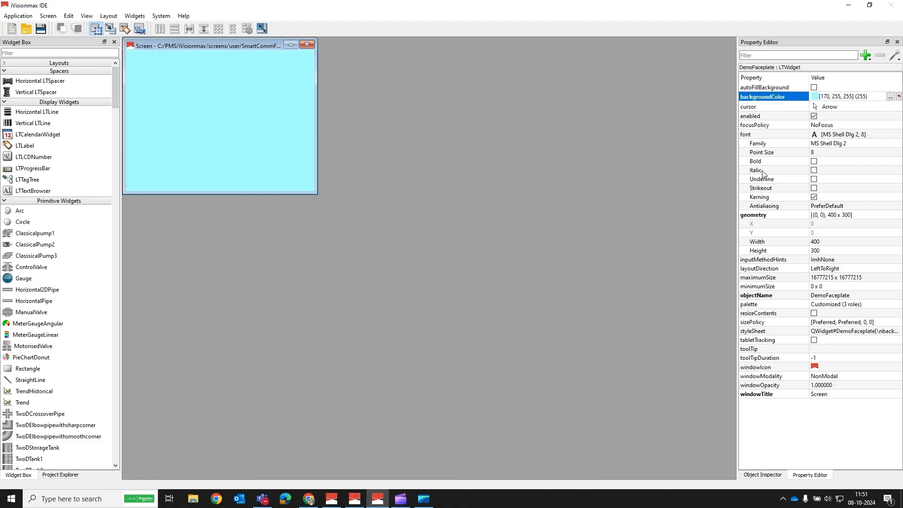
pyautogui.moveTo(315, 192); pyautogui.dragTo(448, 289)
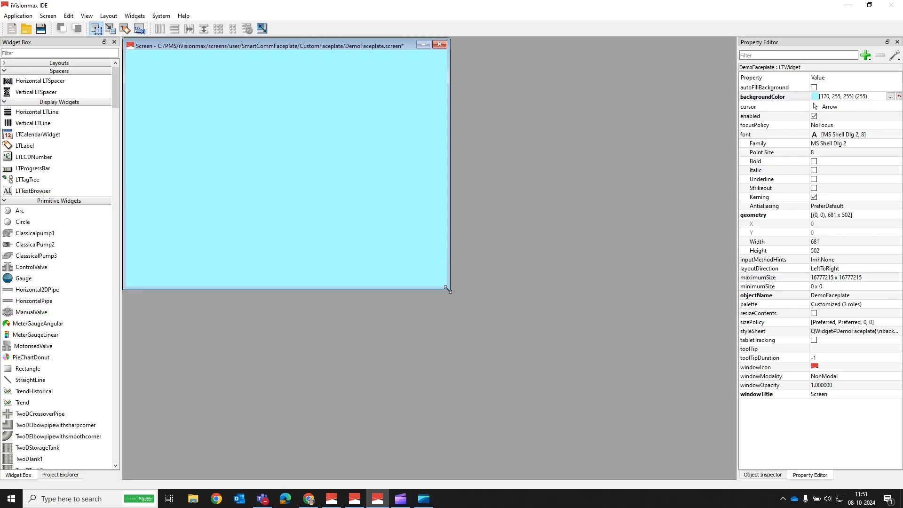
# Step: Find the LTLabel widget and place one on the upper part of the screen at about X 110, Y 80
pyautogui.click(10, 52)
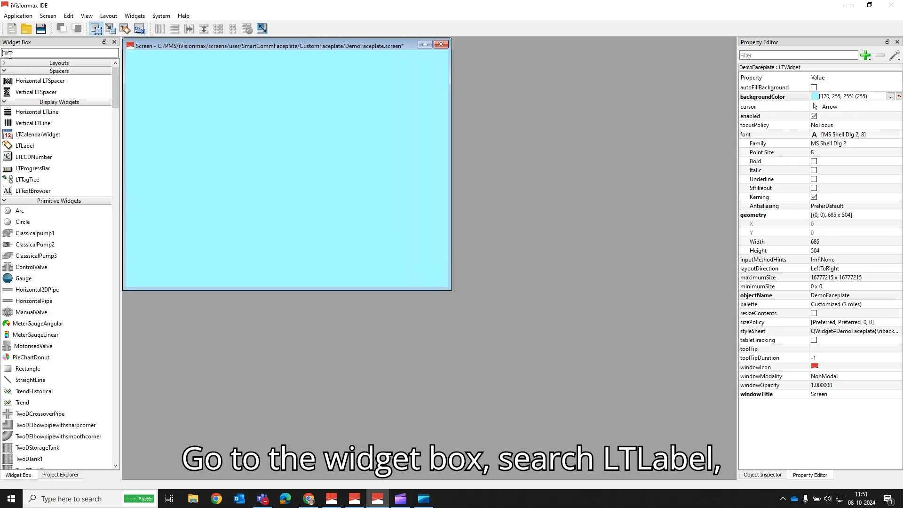
pyautogui.write('LTL')
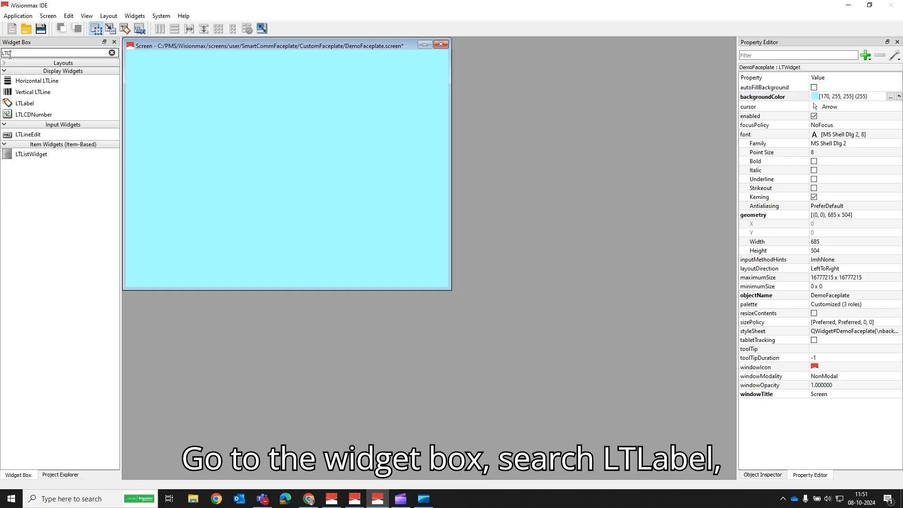
pyautogui.moveTo(13, 102); pyautogui.dragTo(207, 106)
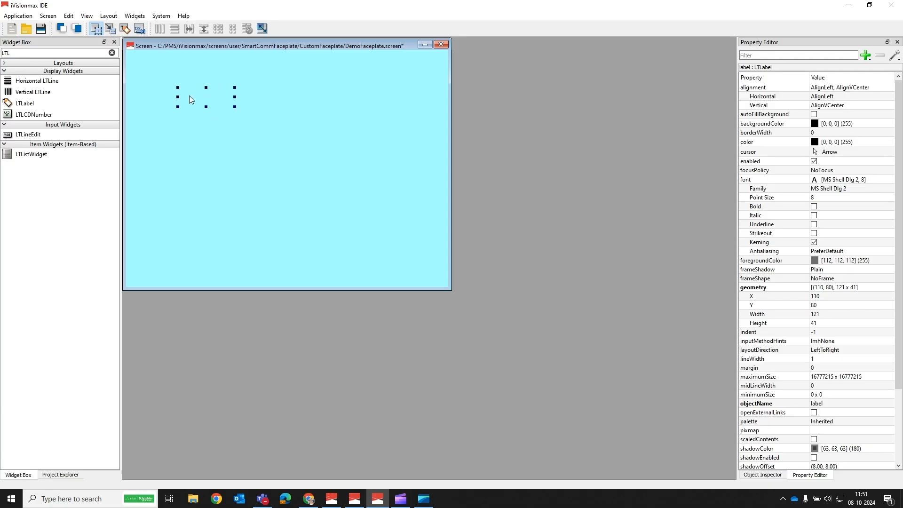
# Step: Set the label's horizontal alignment to AlignHCenter and its border width to 2
pyautogui.click(822, 96)
pyautogui.click(821, 97)
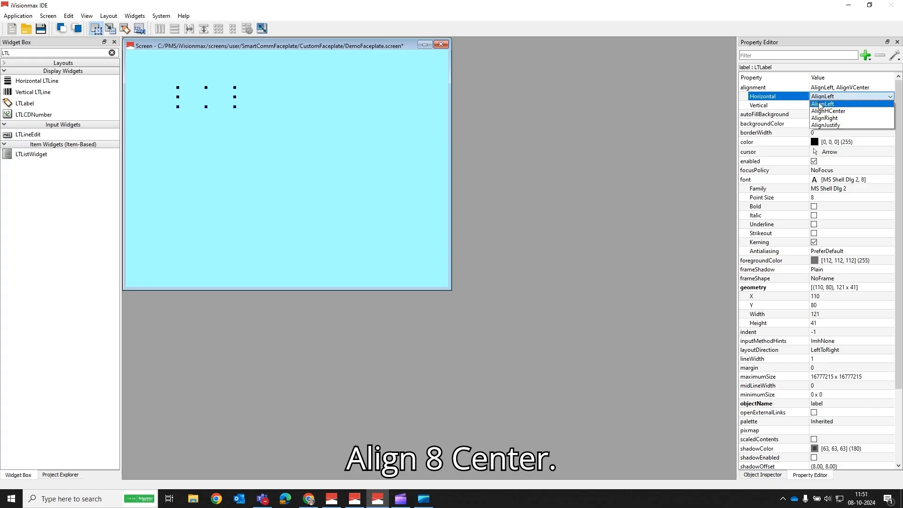
pyautogui.click(819, 116)
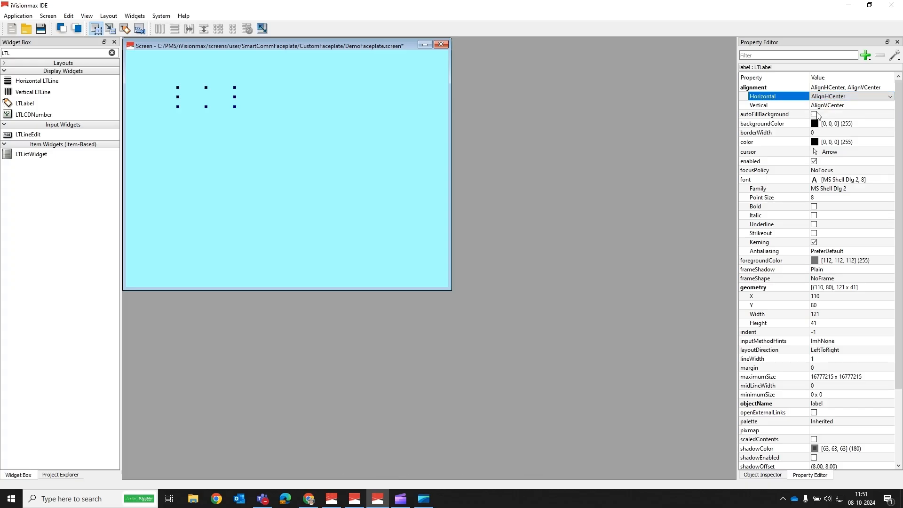
pyautogui.click(817, 132)
pyautogui.write('2')
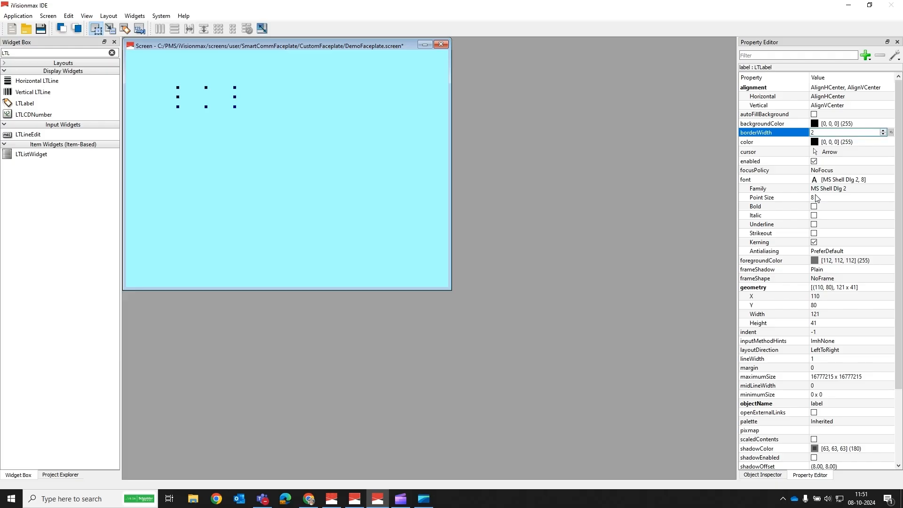
# Step: Set the label's font to point size 12 and bold
pyautogui.click(817, 198)
pyautogui.press('BackSpace')
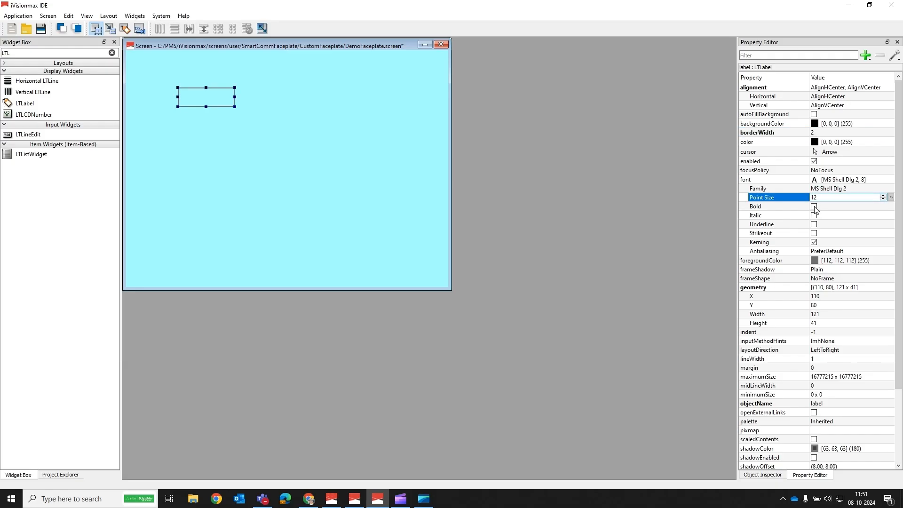
pyautogui.click(815, 210)
pyautogui.click(815, 210)
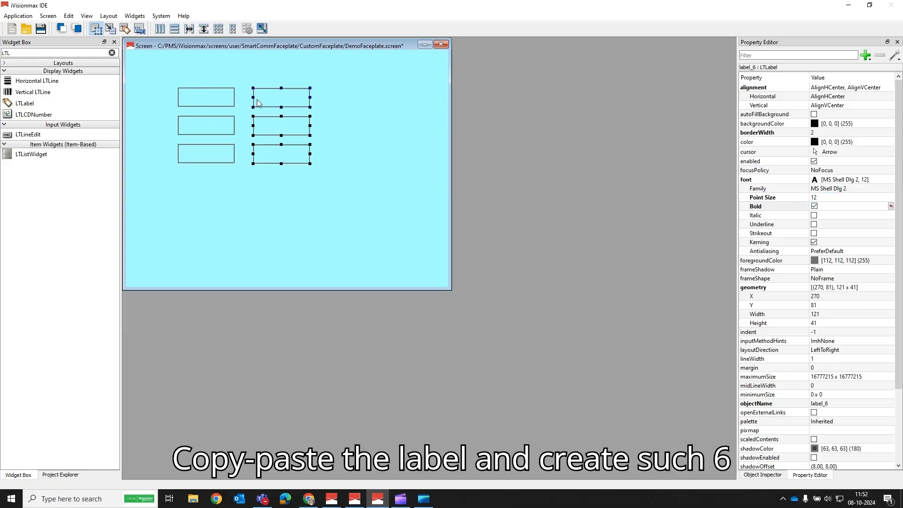
# Step: Enter the text VOLTAGE R in the first label of the first column
pyautogui.click(232, 217)
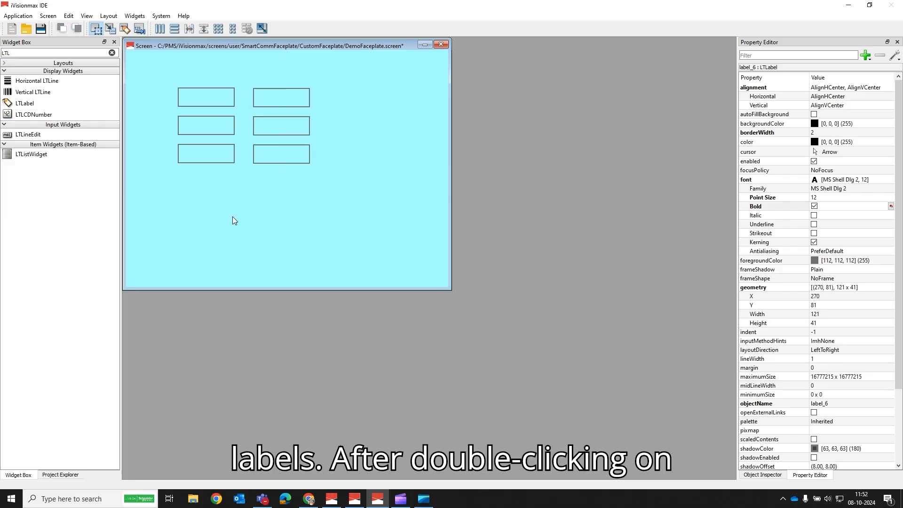
pyautogui.doubleClick(194, 97)
pyautogui.write('VOLTAGE R')
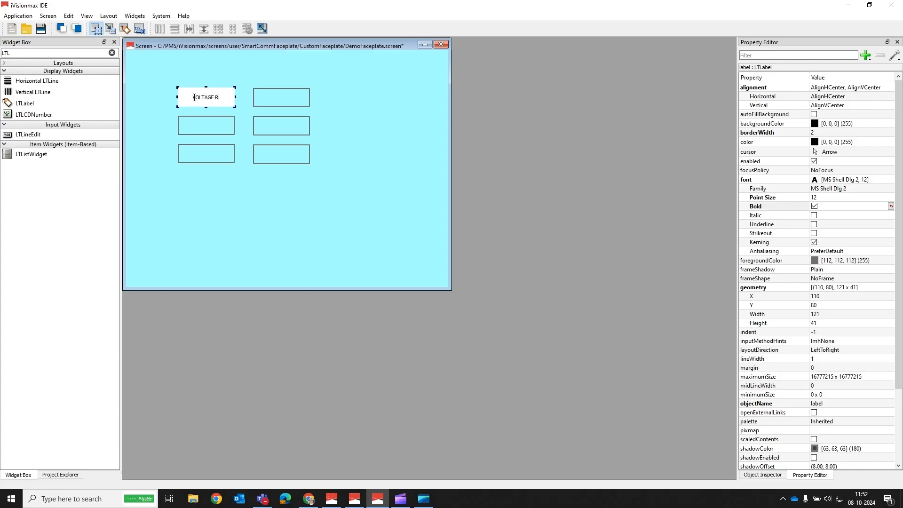
pyautogui.press('Return')
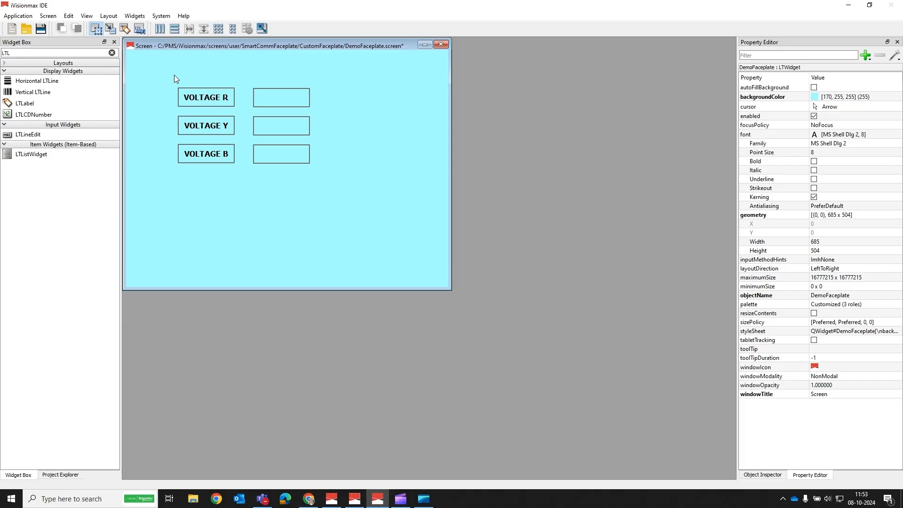
# Step: Set the foreground color of the VOLTAGE R label and the empty label beside it to red (#ff0000)
pyautogui.click(210, 108)
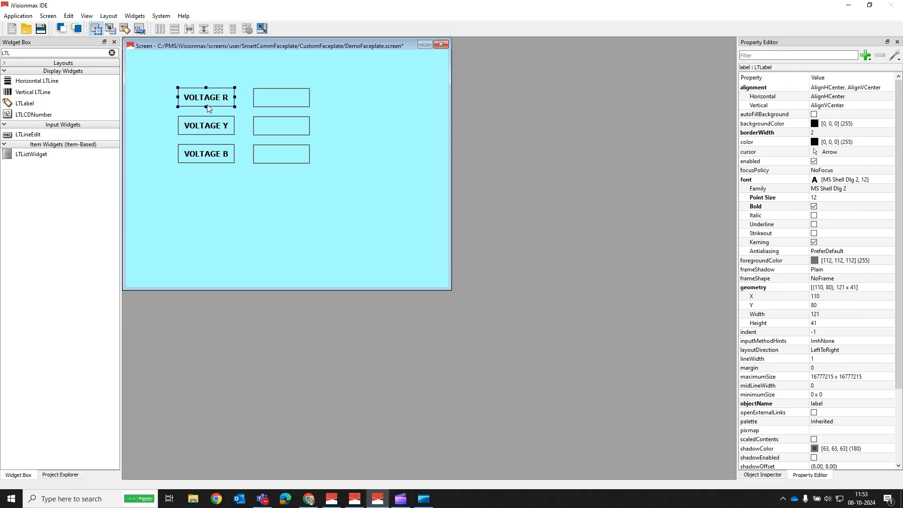
pyautogui.keyDown('ctrl'); pyautogui.click(272, 106); pyautogui.keyUp('ctrl')
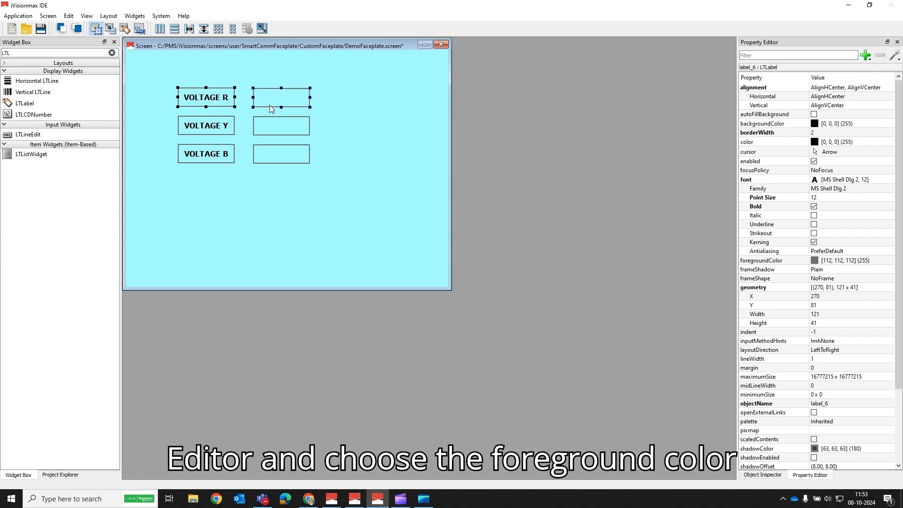
pyautogui.click(815, 259)
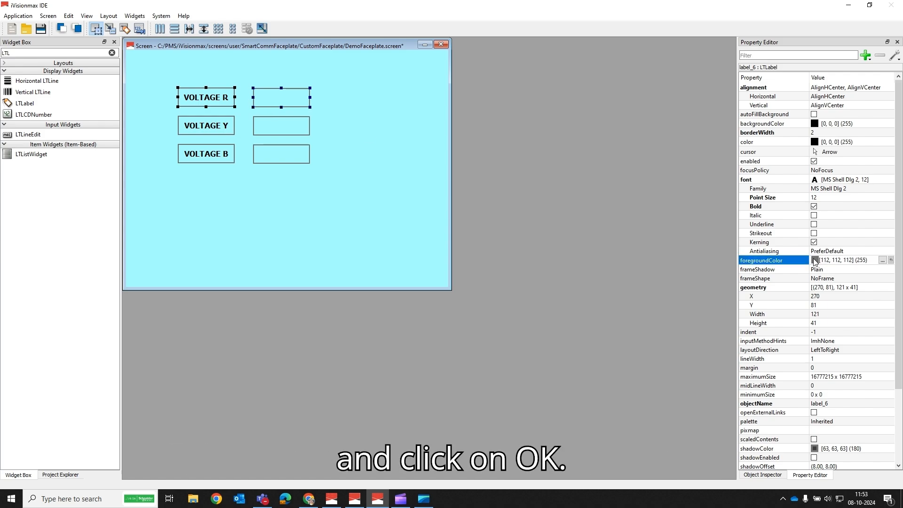
pyautogui.click(883, 260)
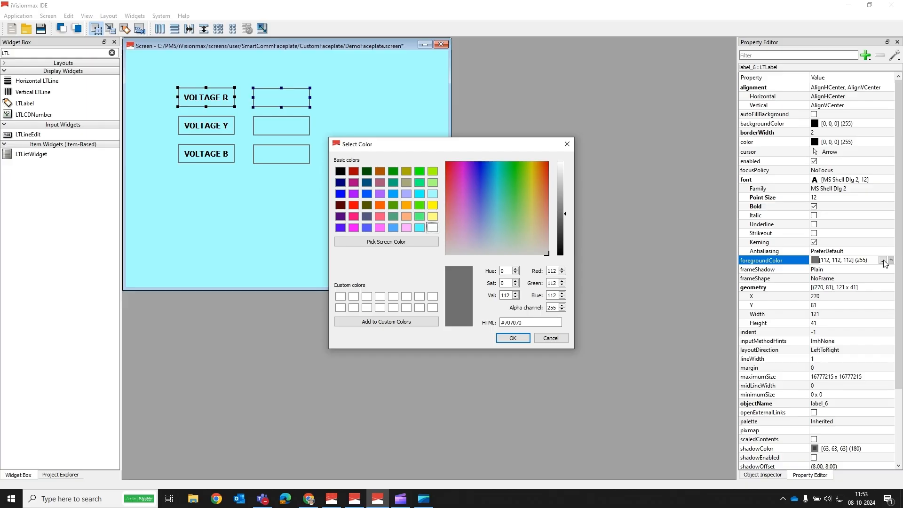
pyautogui.click(354, 206)
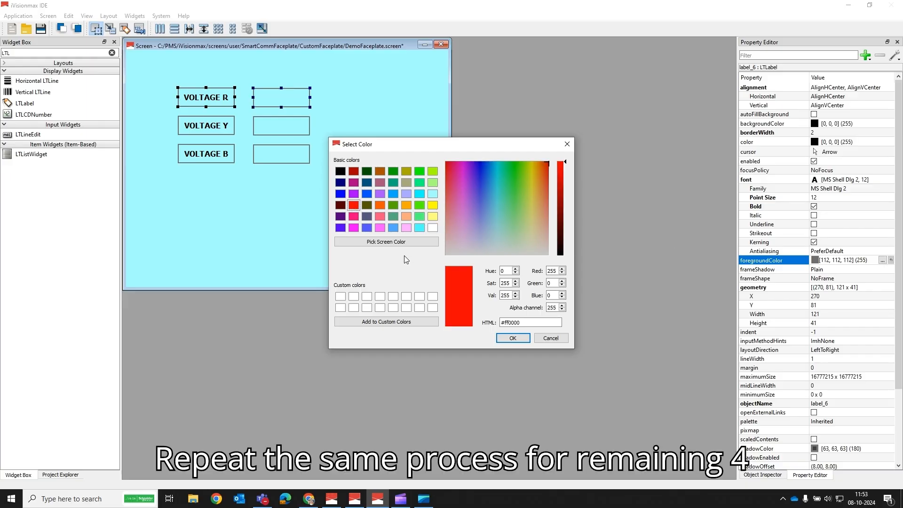
pyautogui.click(513, 338)
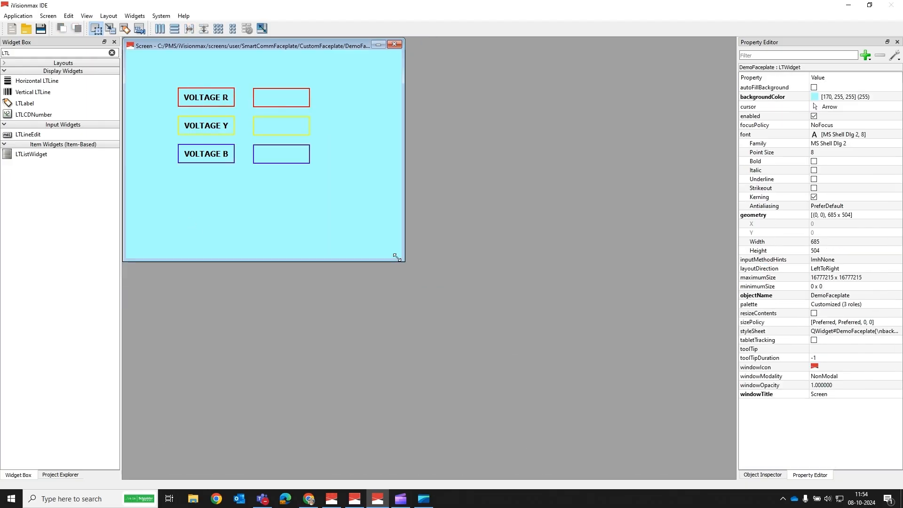
# Step: Shrink the faceplate screen to about 480 x 329 around the labels and save it
pyautogui.moveTo(397, 254); pyautogui.dragTo(353, 208)
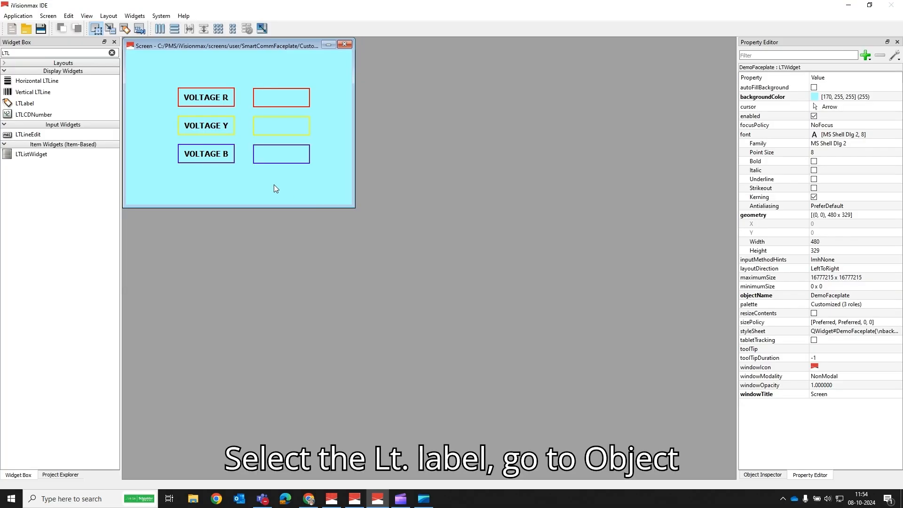
pyautogui.hotkey('ctrl', 's')
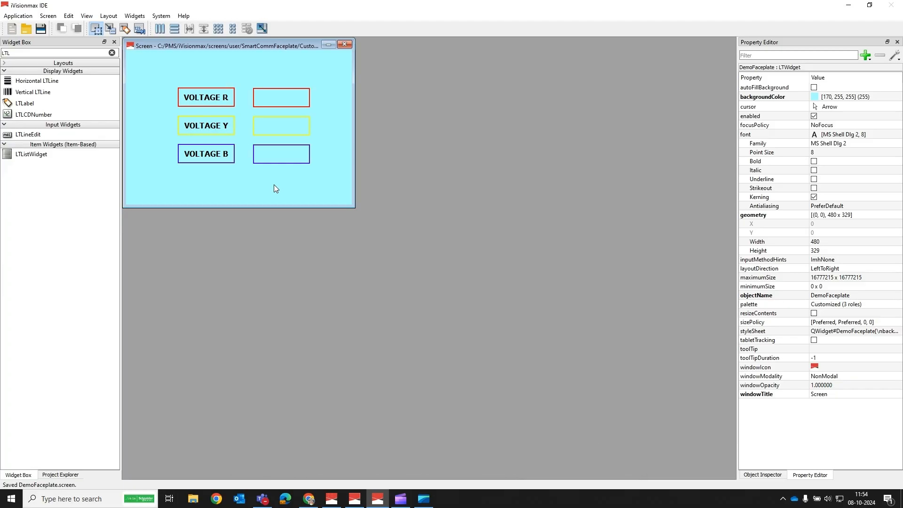
# Step: Rename the empty label object beside VOLTAGE R to VR and save the screen
pyautogui.click(272, 101)
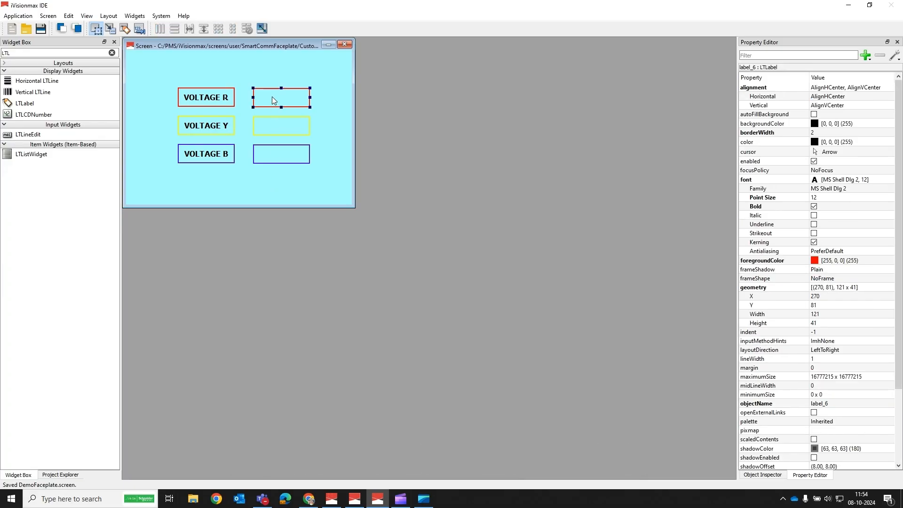
pyautogui.click(763, 475)
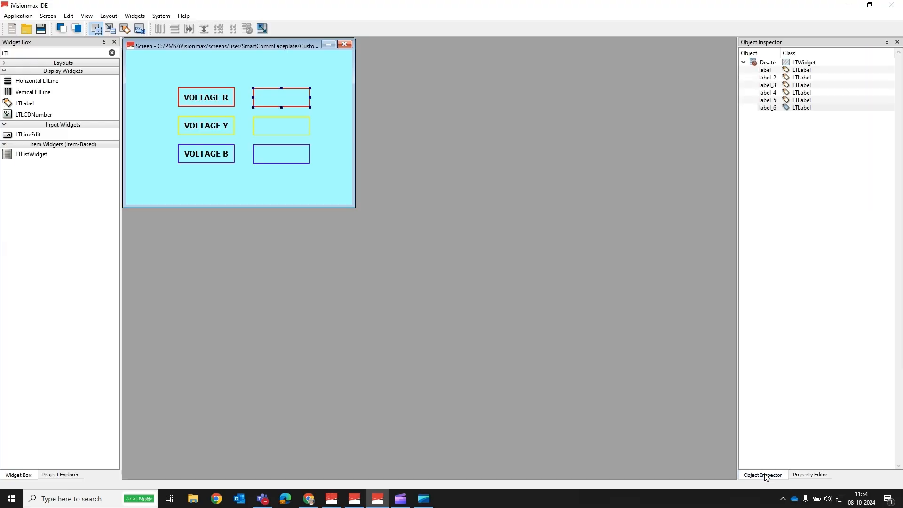
pyautogui.click(767, 109)
pyautogui.doubleClick(768, 109)
pyautogui.press('BackSpace')
pyautogui.write('VR')
pyautogui.press('Return')
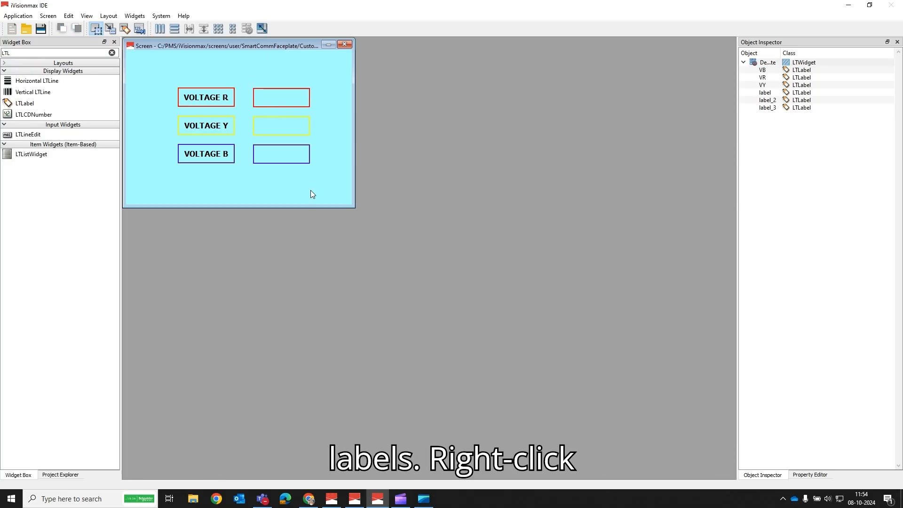
pyautogui.hotkey('ctrl', 's')
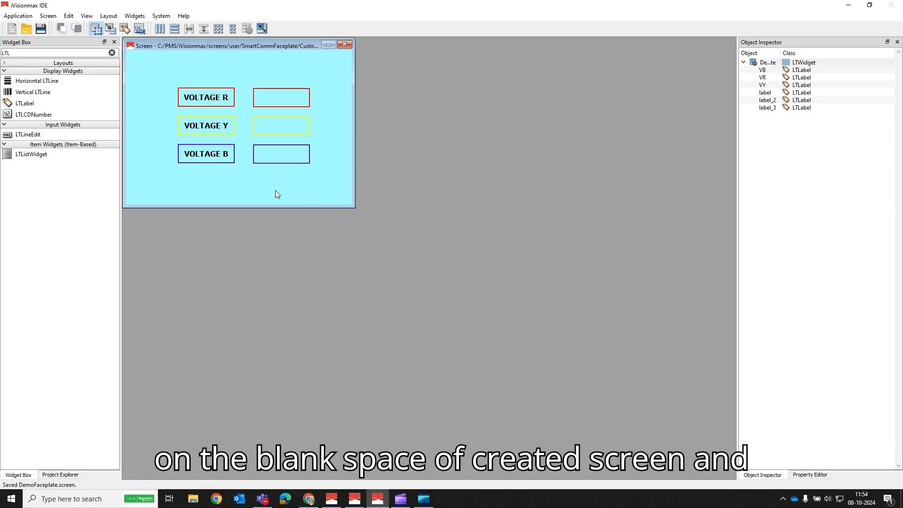
# Step: Open the script of the DemoFaceplate screen, add the initializePanel widget function and save the script
pyautogui.rightClick(189, 184)
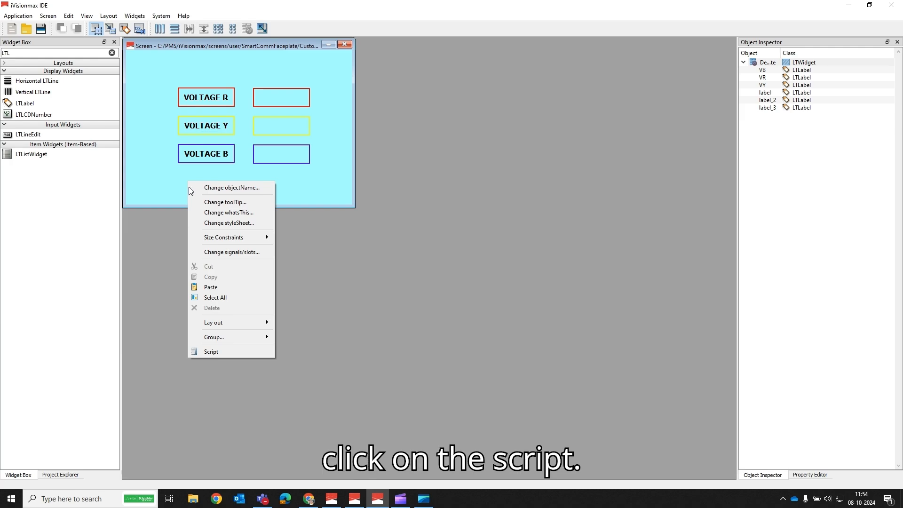
pyautogui.click(194, 350)
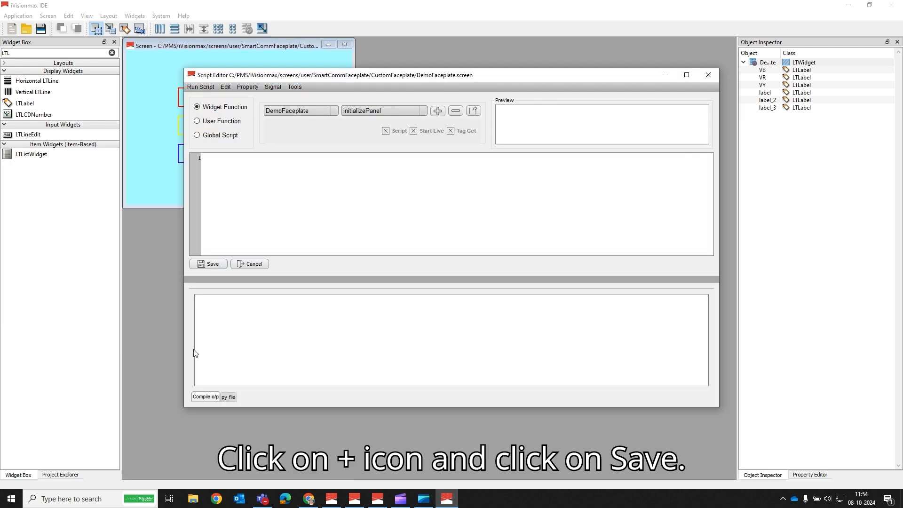
pyautogui.click(438, 111)
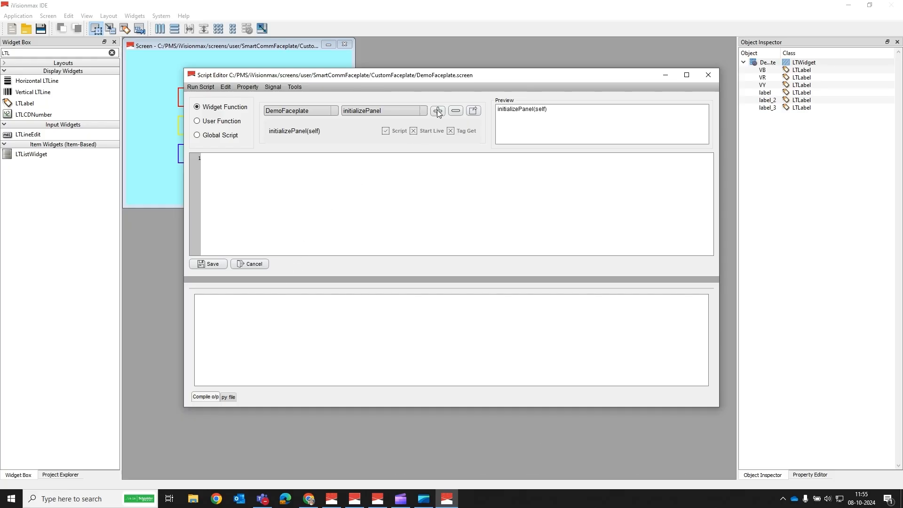
pyautogui.click(205, 266)
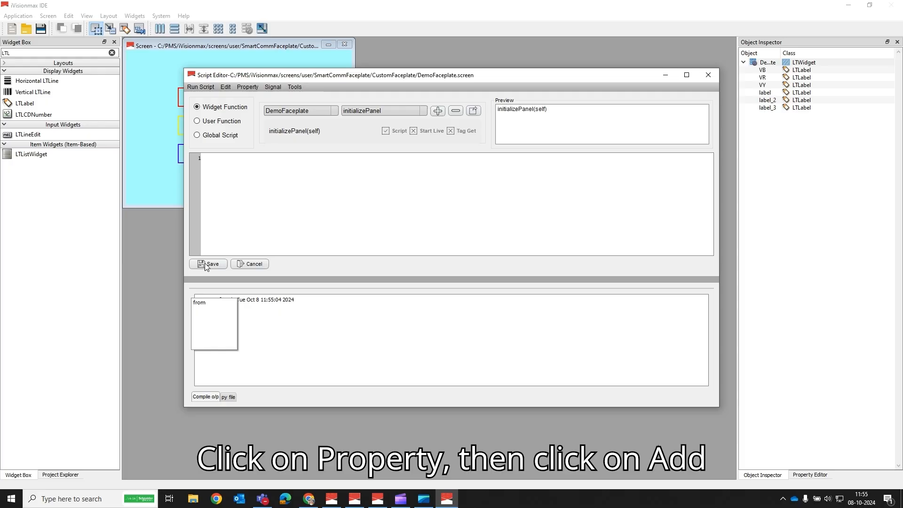
# Step: Add a property named tagName with the str datatype to the DemoFaceplate script
pyautogui.click(248, 88)
pyautogui.click(249, 95)
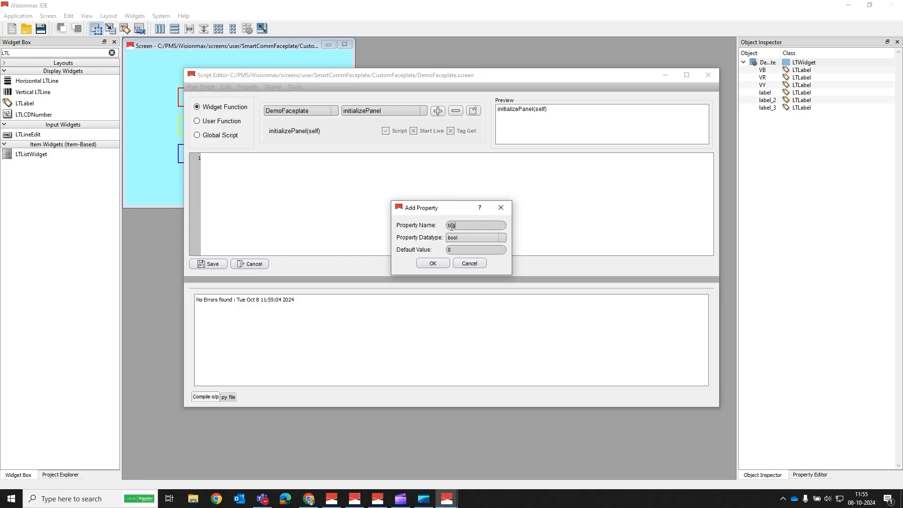
pyautogui.write('tagName')
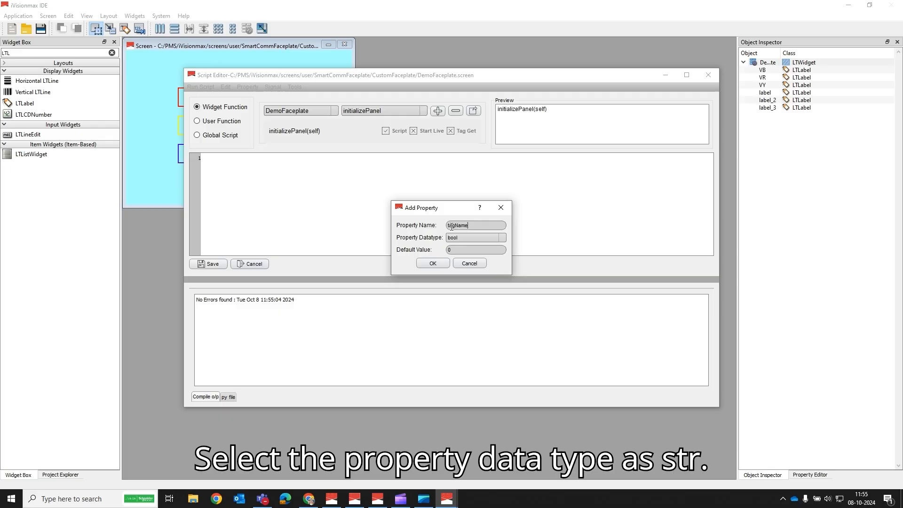
pyautogui.click(465, 239)
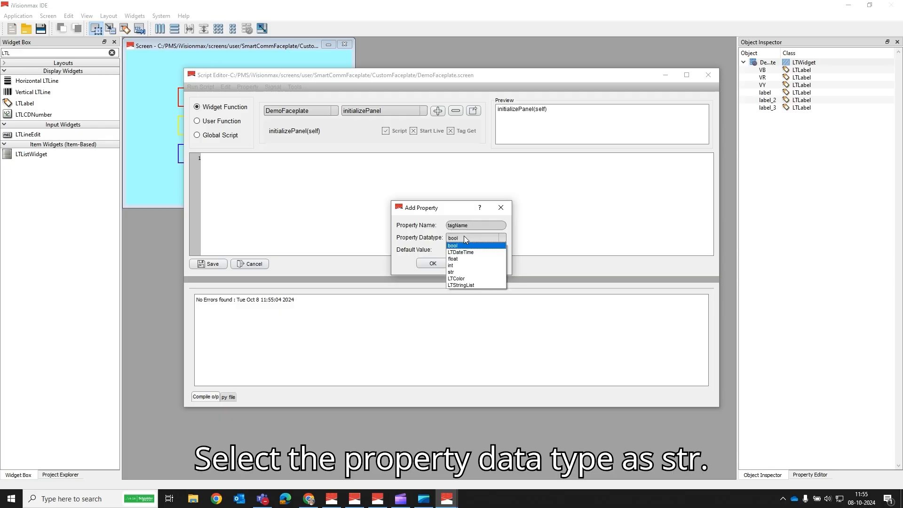
pyautogui.click(453, 272)
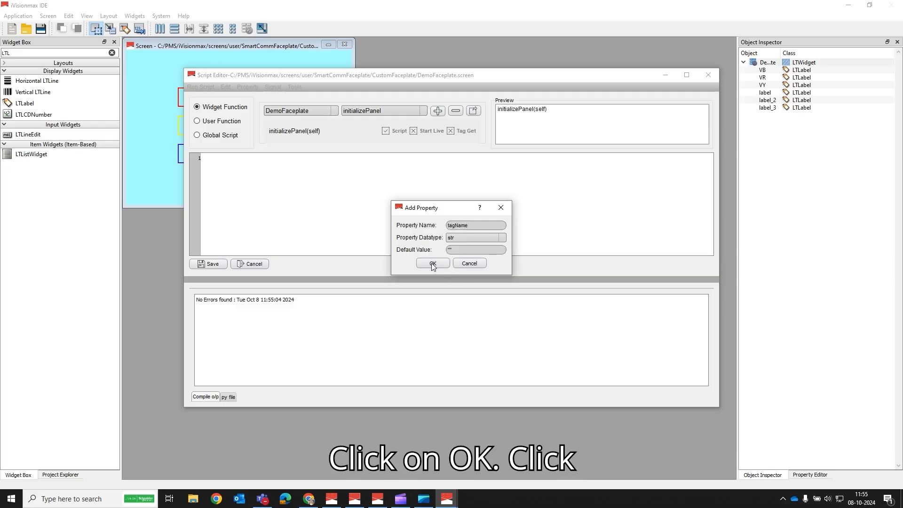
pyautogui.click(432, 264)
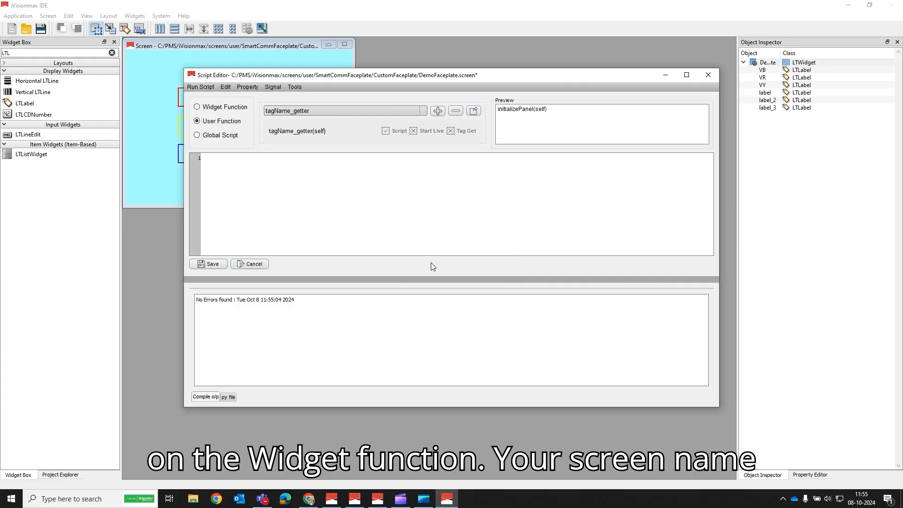
# Step: Return to the initializePanel widget function of DemoFaceplate and open a Start Live action for it
pyautogui.click(198, 108)
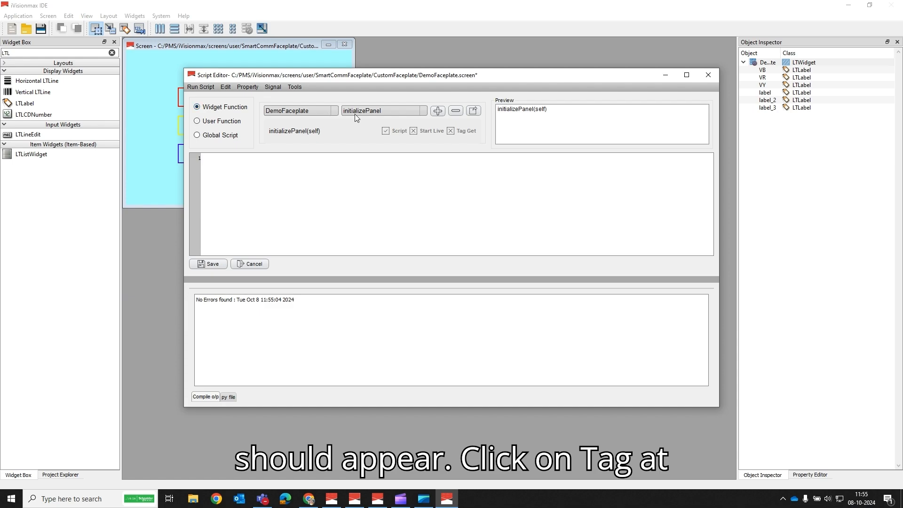
pyautogui.click(474, 112)
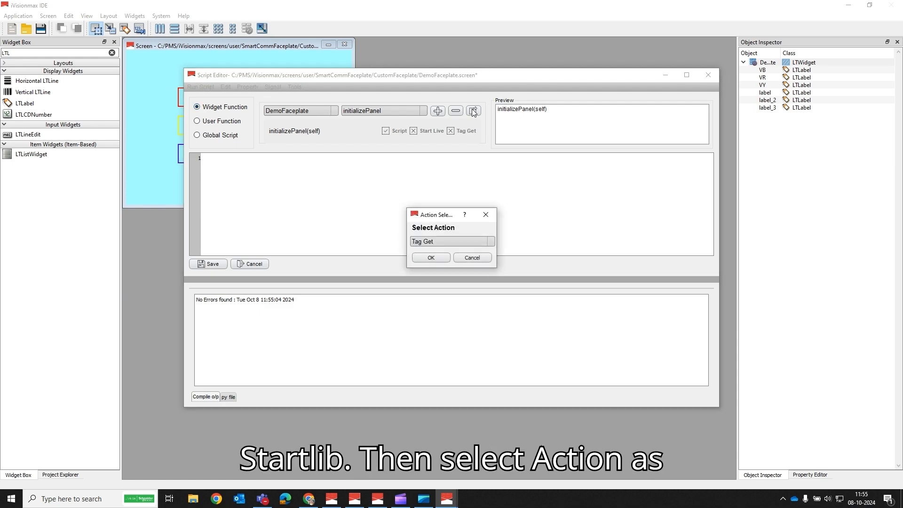
pyautogui.click(424, 242)
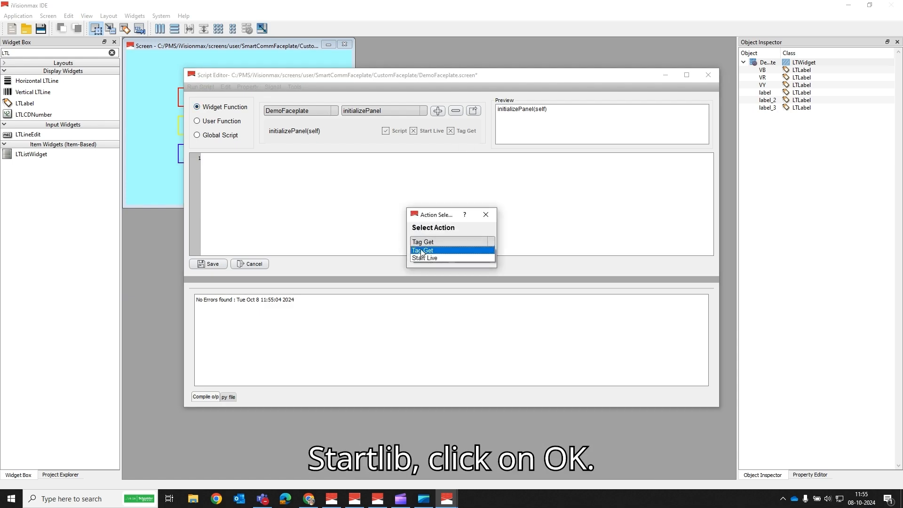
pyautogui.click(422, 258)
pyautogui.click(424, 258)
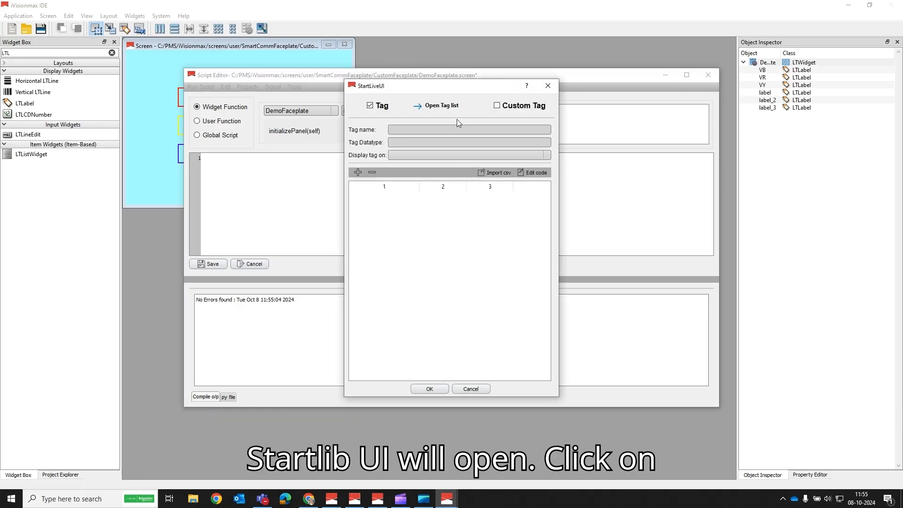
# Step: Add a custom tag row using self._tagName with the datatype float
pyautogui.click(496, 105)
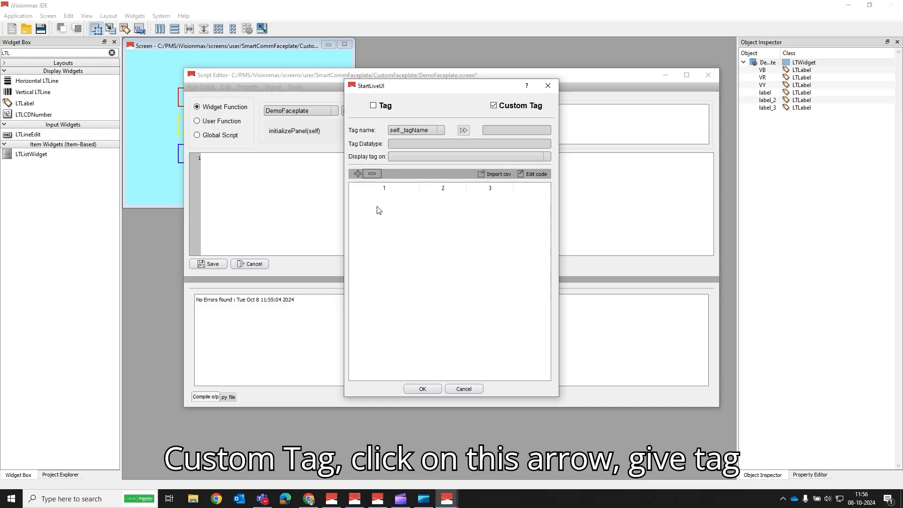
pyautogui.click(464, 131)
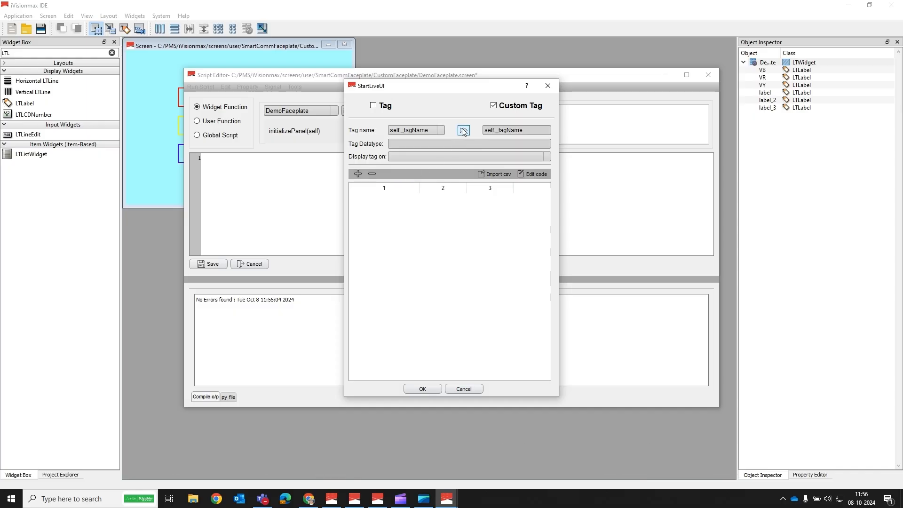
pyautogui.click(398, 146)
pyautogui.write('float')
pyautogui.click(357, 174)
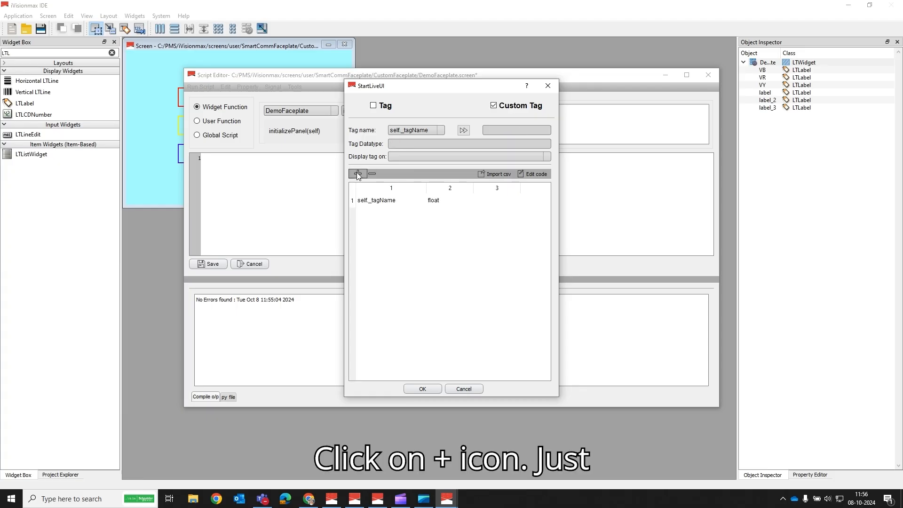
# Step: Extend the first row's tag name to self._tagName + ".MX.V_LN.R" and widen the tag name column to fit it
pyautogui.doubleClick(379, 201)
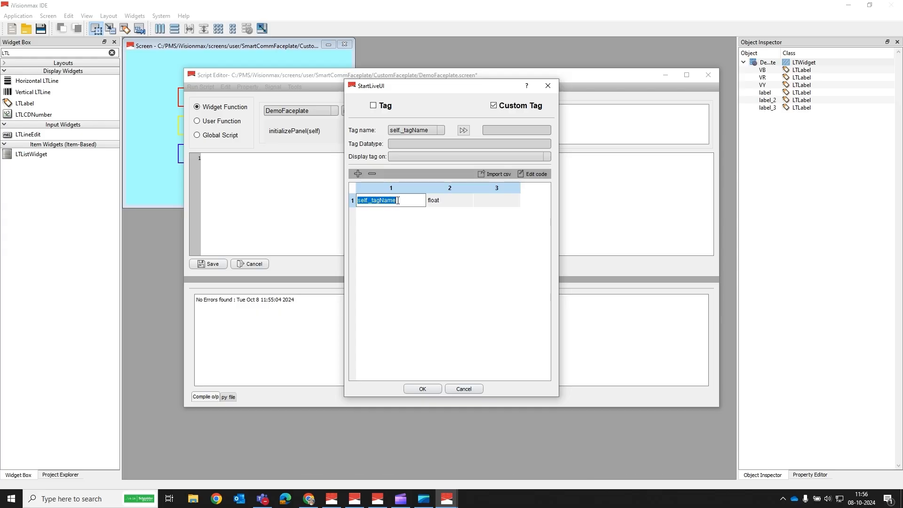
pyautogui.click(398, 201)
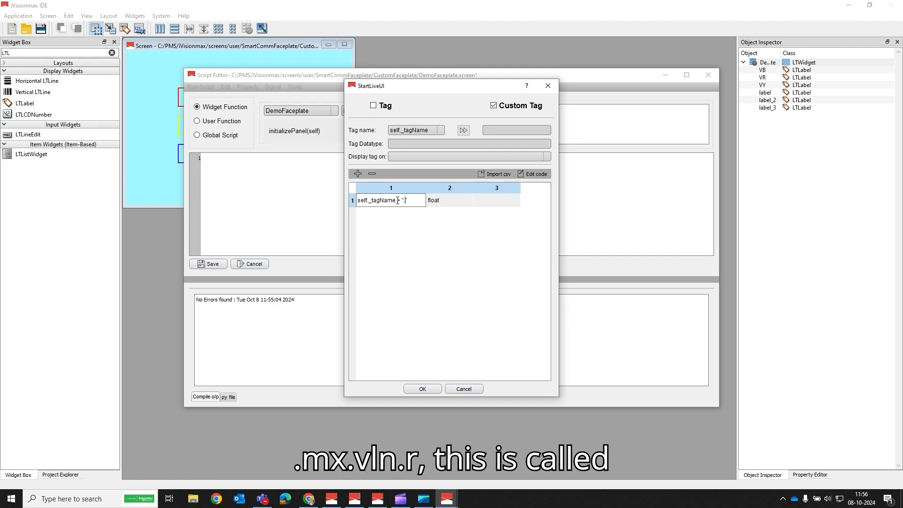
pyautogui.write('.MX')
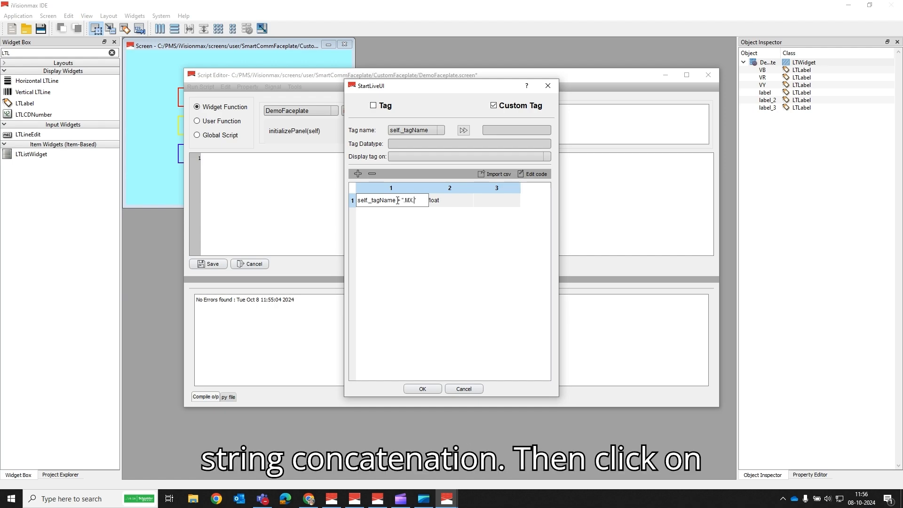
pyautogui.write('.V_LN.R')
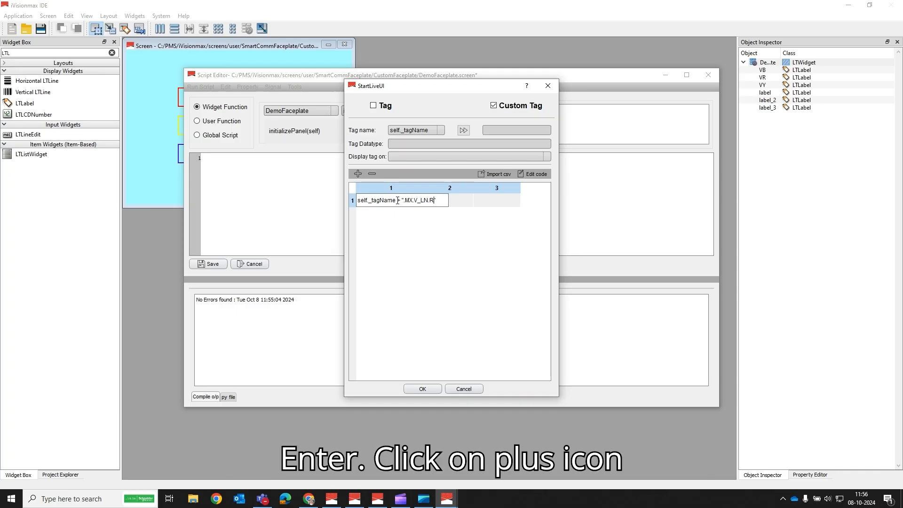
pyautogui.press('Return')
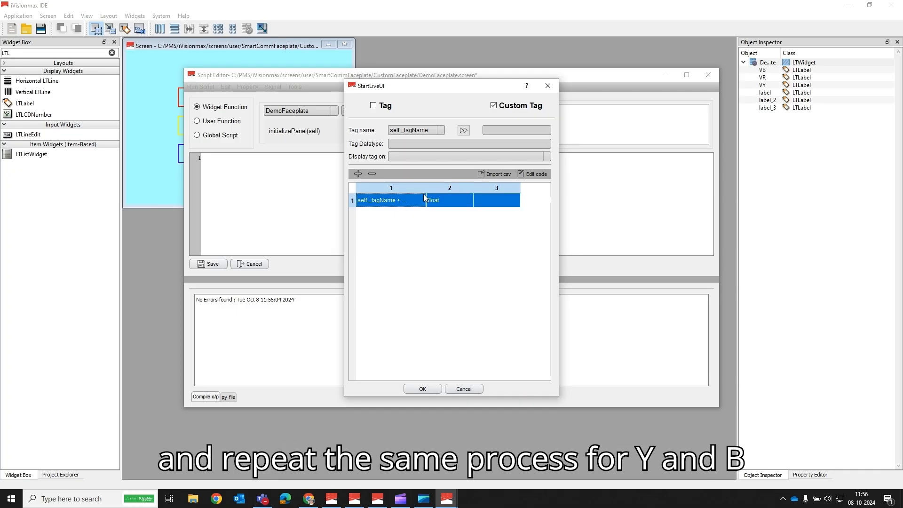
pyautogui.moveTo(426, 192); pyautogui.dragTo(447, 192)
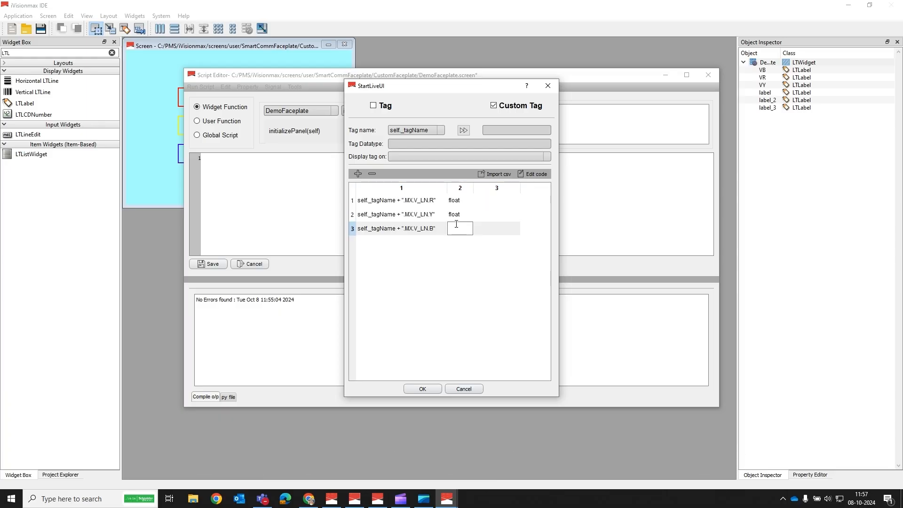
# Step: Set the datatype of the third tag row, ending in .MX.V_LN.B, to float
pyautogui.write('float')
pyautogui.press('Return')
pyautogui.click(418, 260)
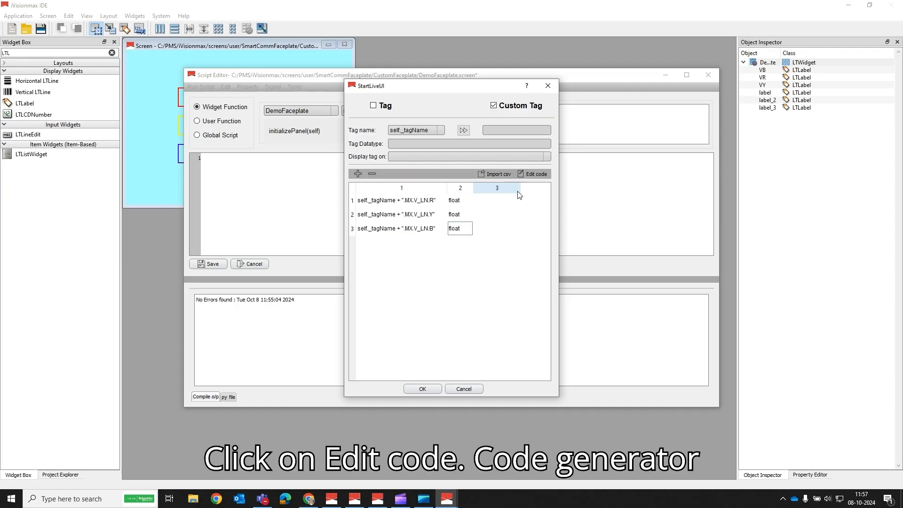
# Step: Open the code generator for the tag list, move its window fully into view and show the empty code editor
pyautogui.click(535, 174)
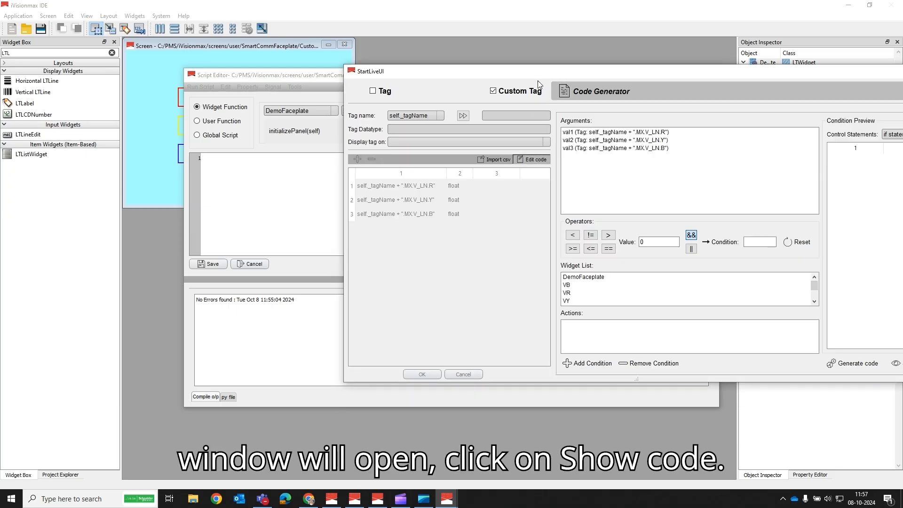
pyautogui.moveTo(459, 73); pyautogui.dragTo(355, 77)
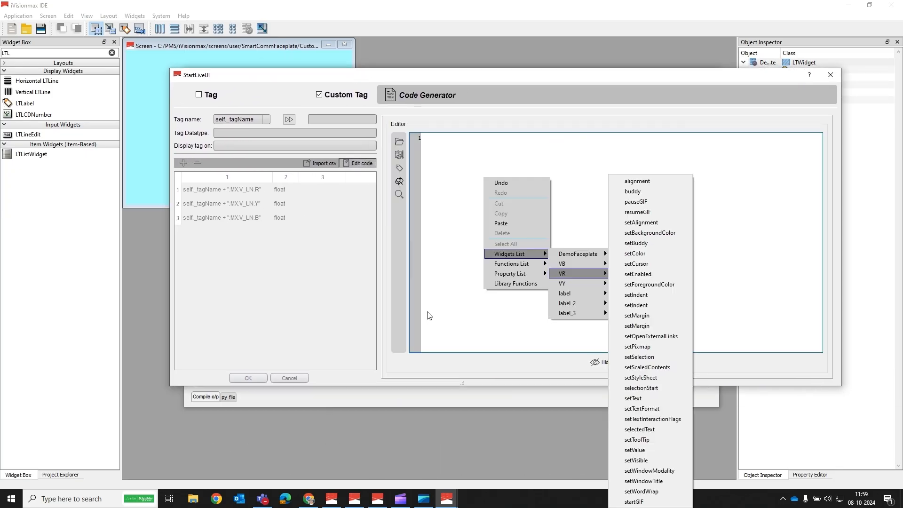
pyautogui.click(443, 307)
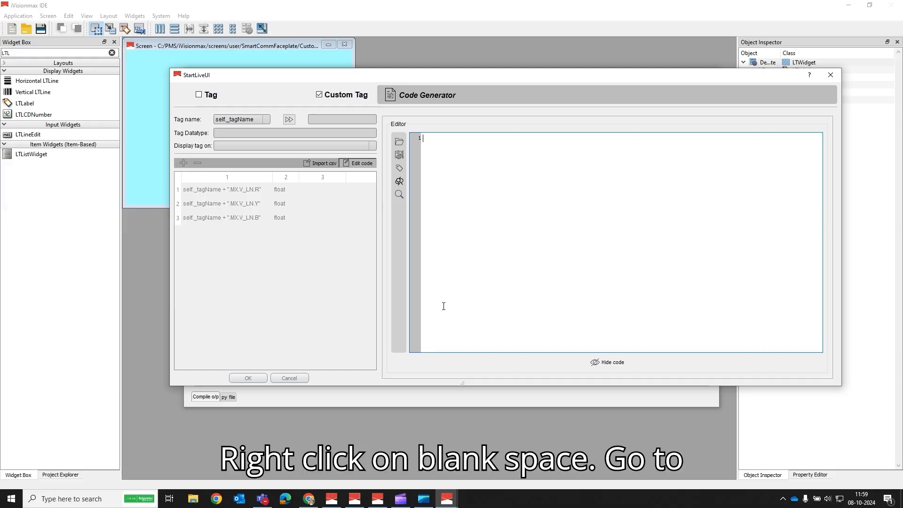
# Step: Insert the setValue call of the VR widget into the code and pass val1 as its argument
pyautogui.rightClick(453, 189)
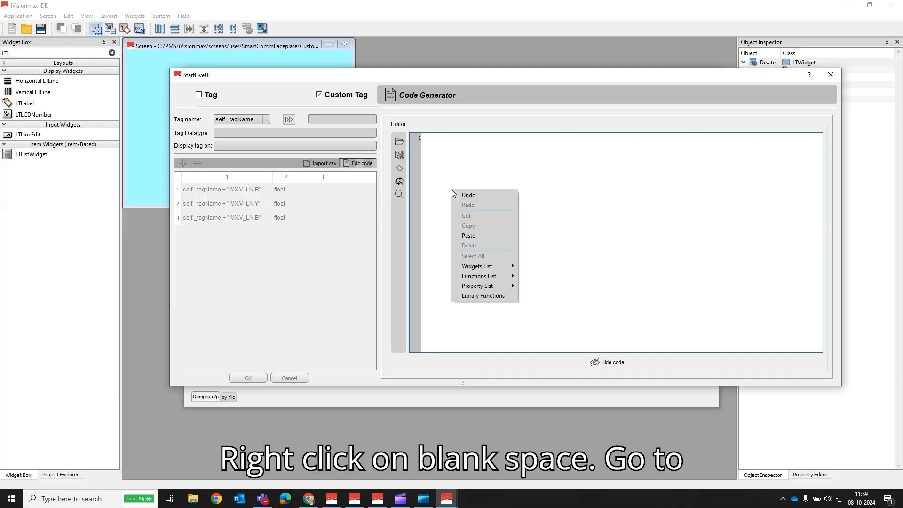
pyautogui.moveTo(516, 268)
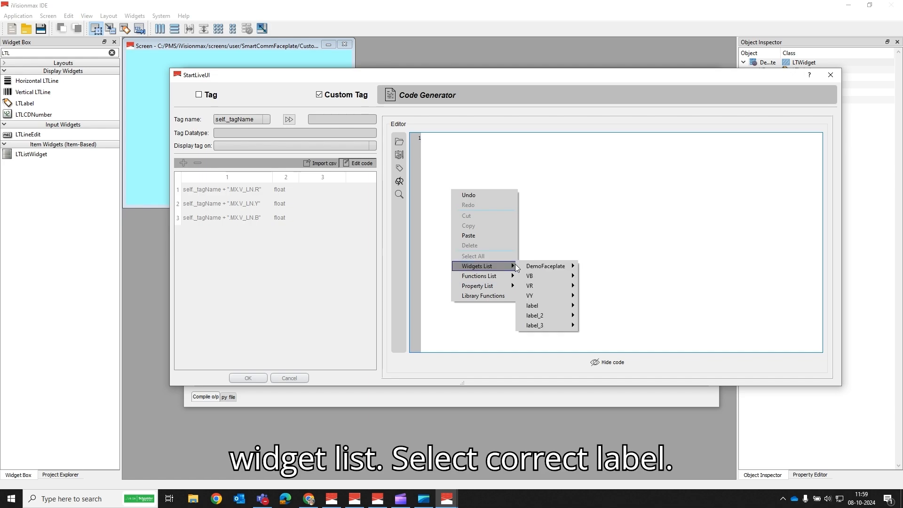
pyautogui.moveTo(532, 285)
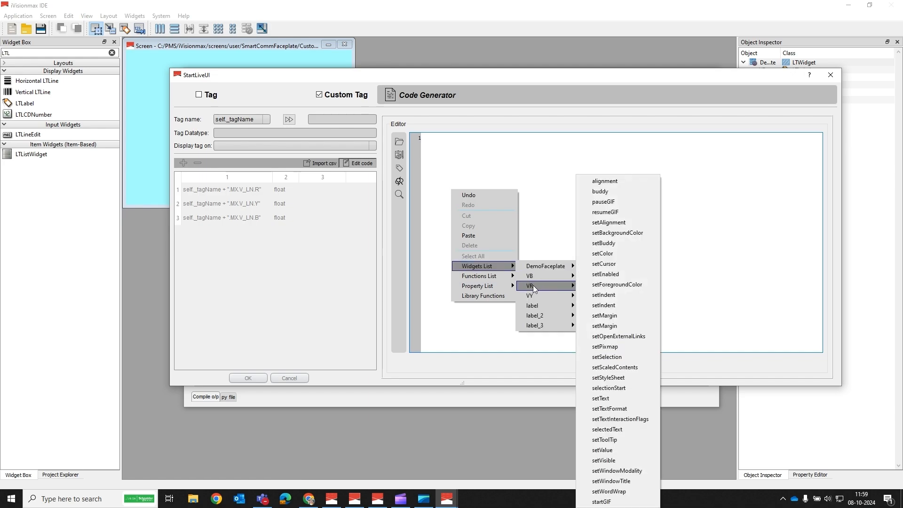
pyautogui.click(602, 451)
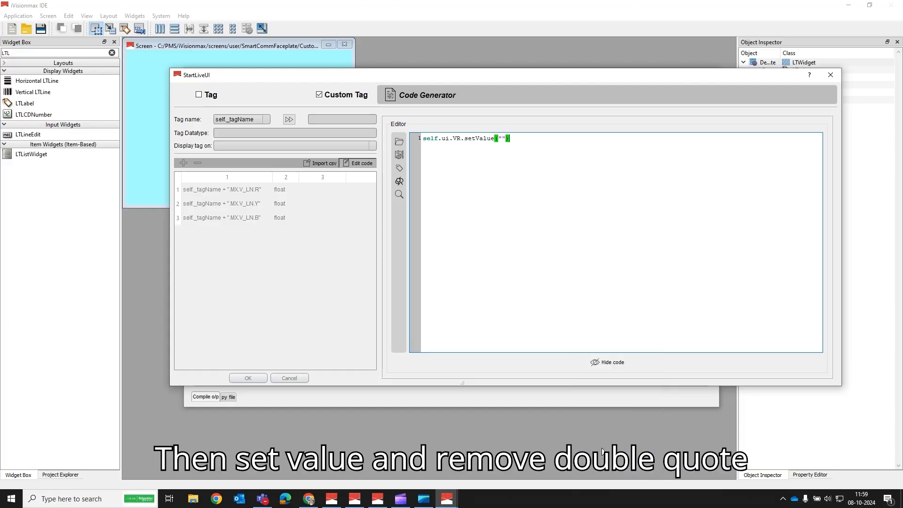
pyautogui.press('BackSpace')
pyautogui.press('BackSpace')
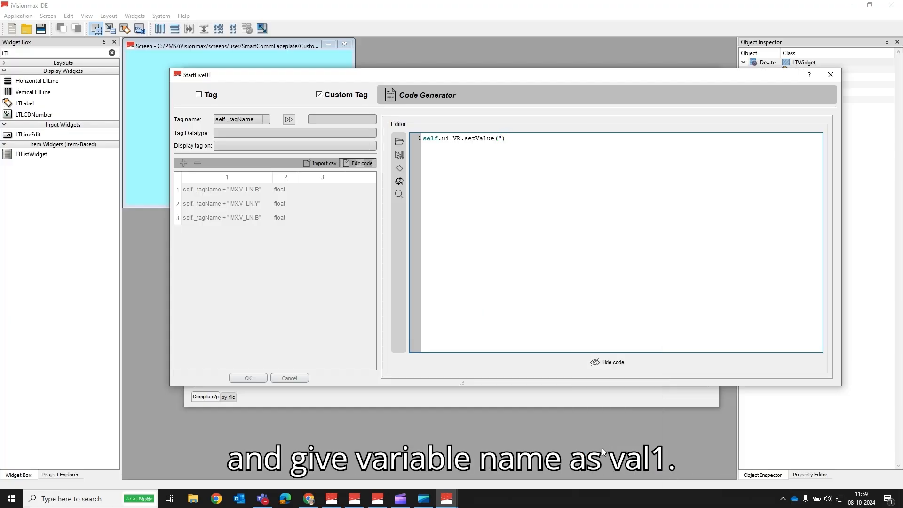
pyautogui.write('val1')
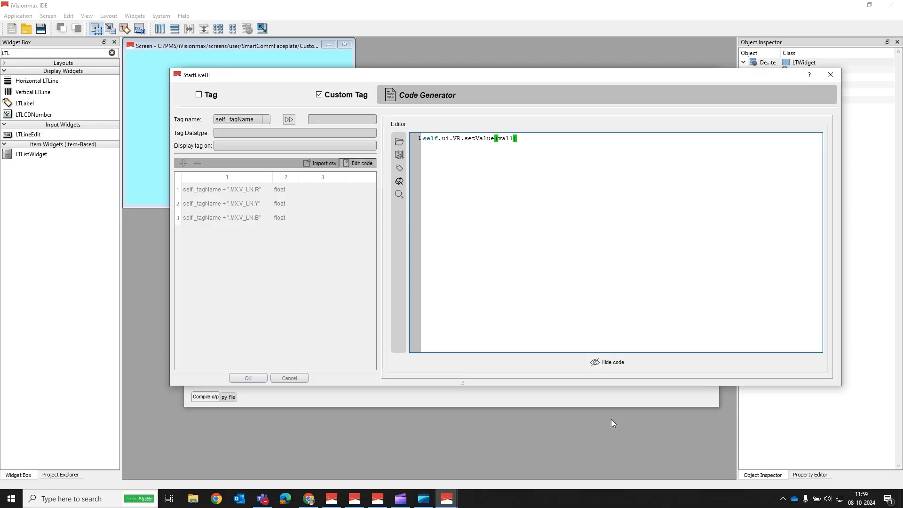
# Step: Copy the line self.ui.VR.setValue(val1) onto the second and third lines of the code
pyautogui.hotkey('ctrl', 'a')
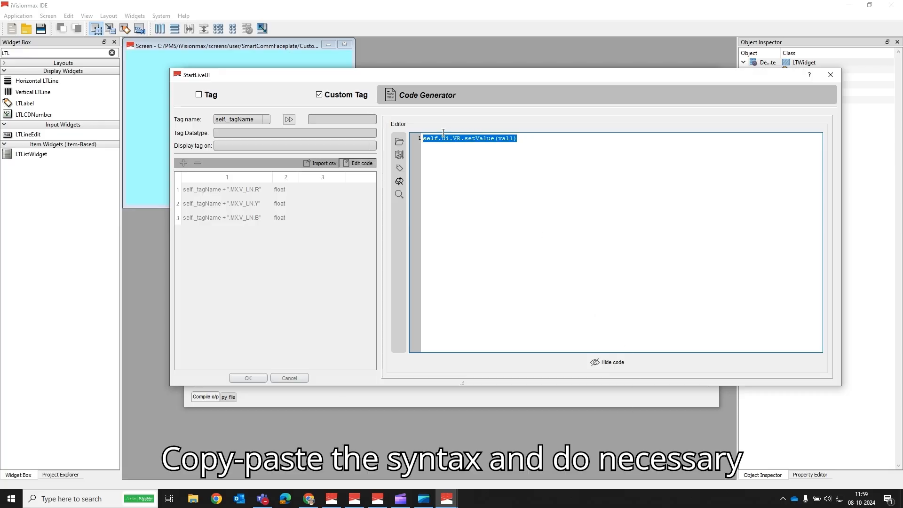
pyautogui.click(525, 140)
pyautogui.press('Return')
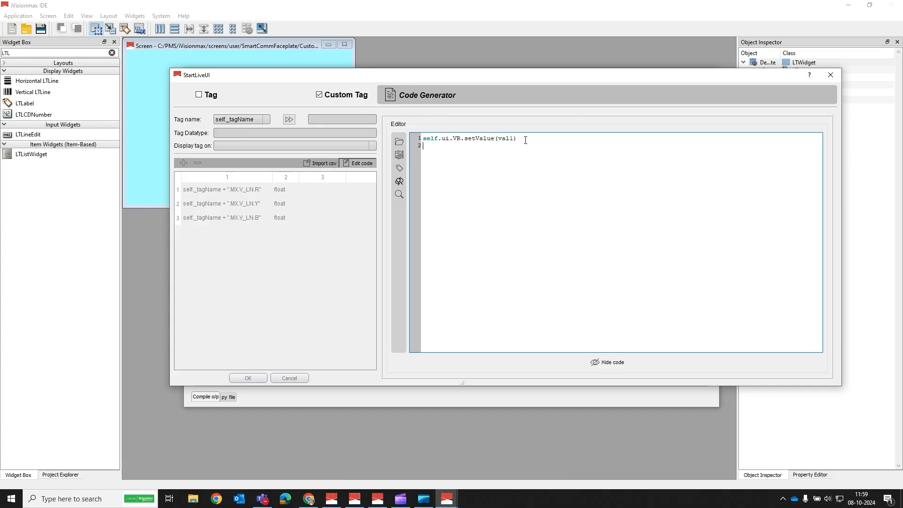
pyautogui.hotkey('ctrl', 'v')
pyautogui.press('Return')
pyautogui.hotkey('ctrl', 'v')
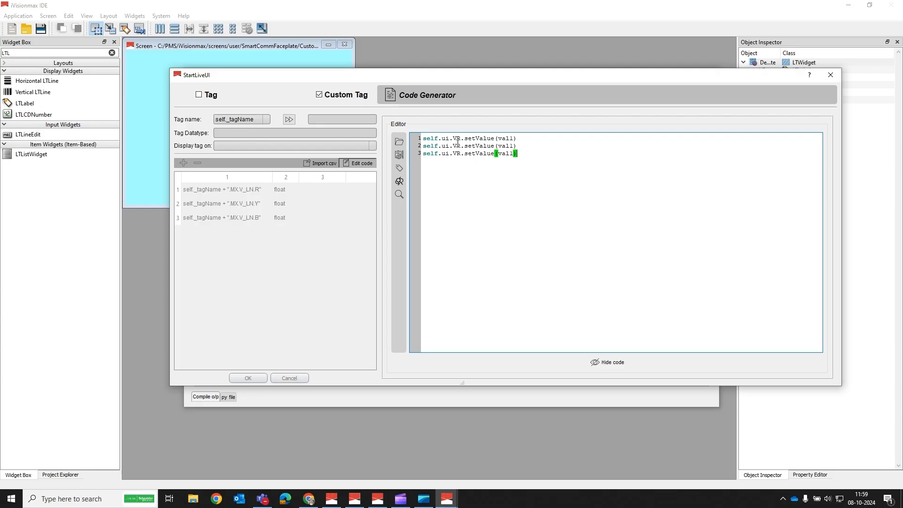
# Step: Change the widget name to VY in the second setValue line and to VB in the third
pyautogui.click(463, 146)
pyautogui.press('BackSpace')
pyautogui.write('Y')
pyautogui.press('Down')
pyautogui.press('BackSpace')
pyautogui.write('B')
# Step: Change the setValue argument to val2 in the second line and val3 in the third
pyautogui.click(514, 147)
pyautogui.press('BackSpace')
pyautogui.write('2')
pyautogui.press('Down')
pyautogui.press('BackSpace')
pyautogui.write('3')
pyautogui.click(463, 214)
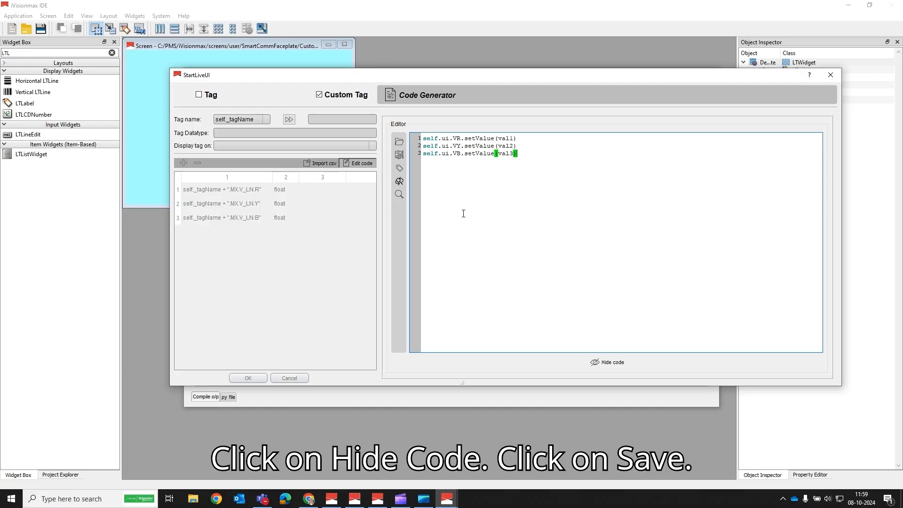
# Step: Hide the code editor, save the code in the code generator and acknowledge the save
pyautogui.click(598, 363)
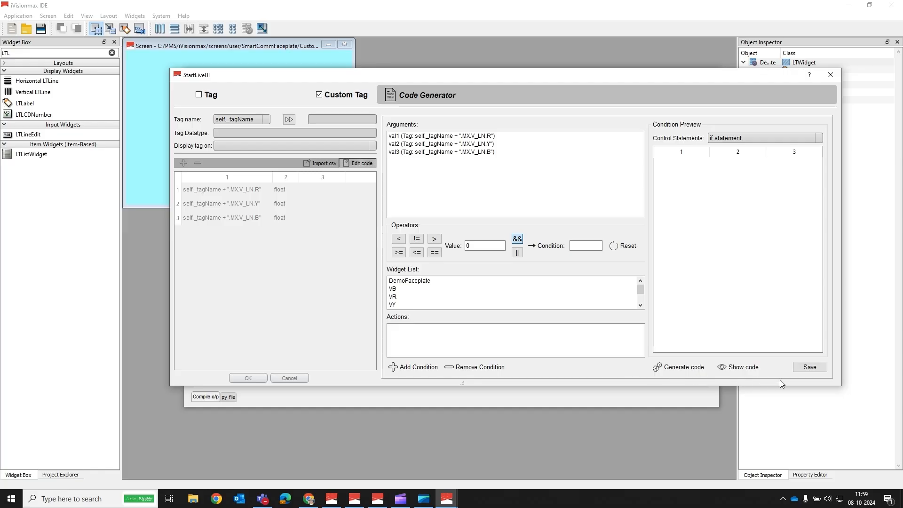
pyautogui.click(810, 367)
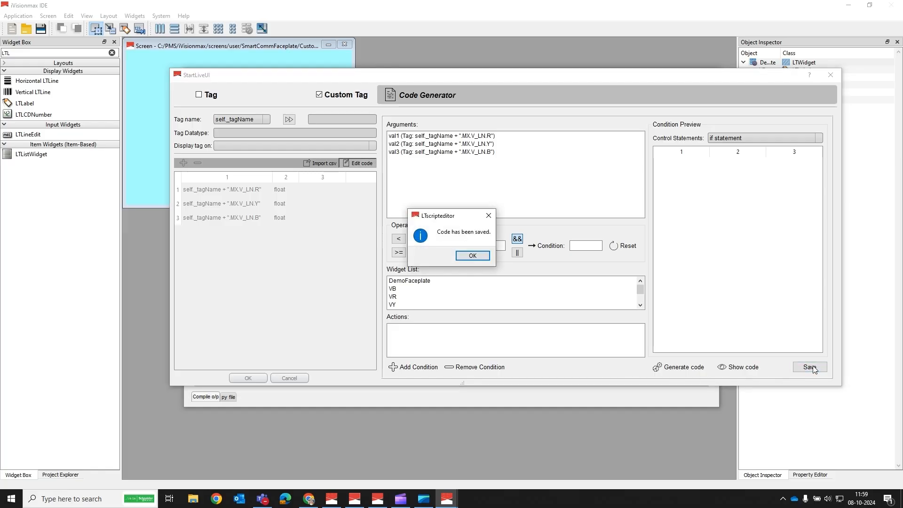
pyautogui.click(471, 255)
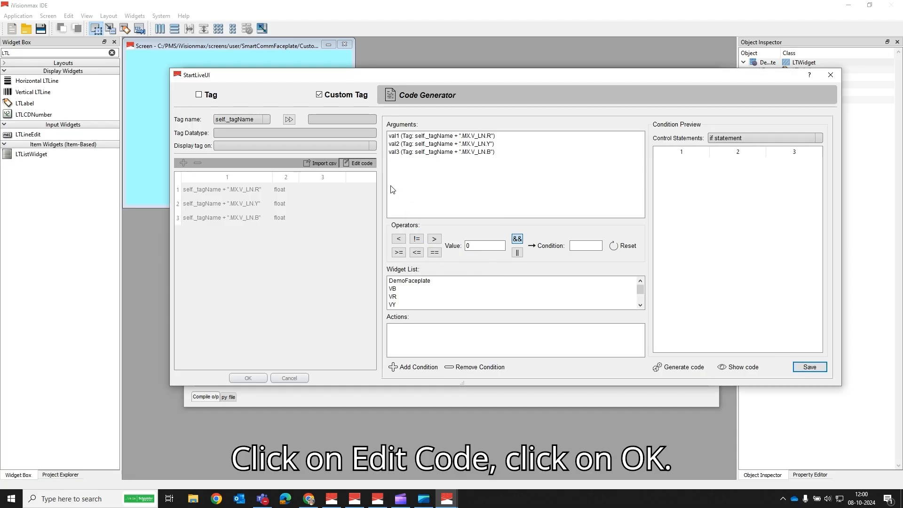
# Step: Finish code editing and accept the StartLiveUI custom tags, then save the DemoFaceplate script and screen
pyautogui.click(356, 164)
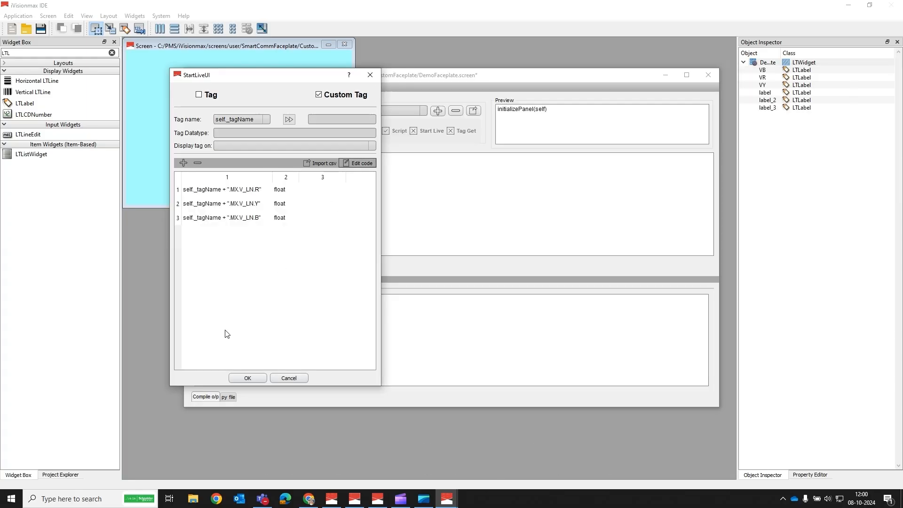
pyautogui.click(242, 378)
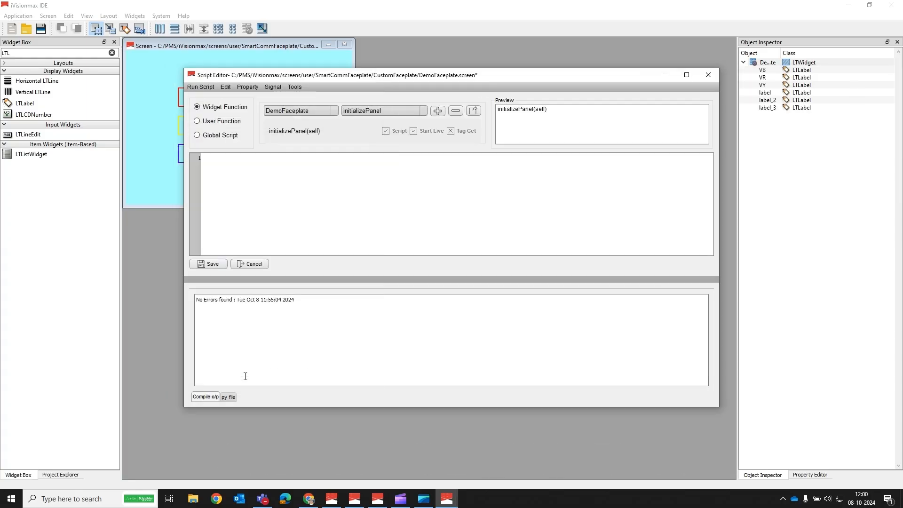
pyautogui.click(210, 266)
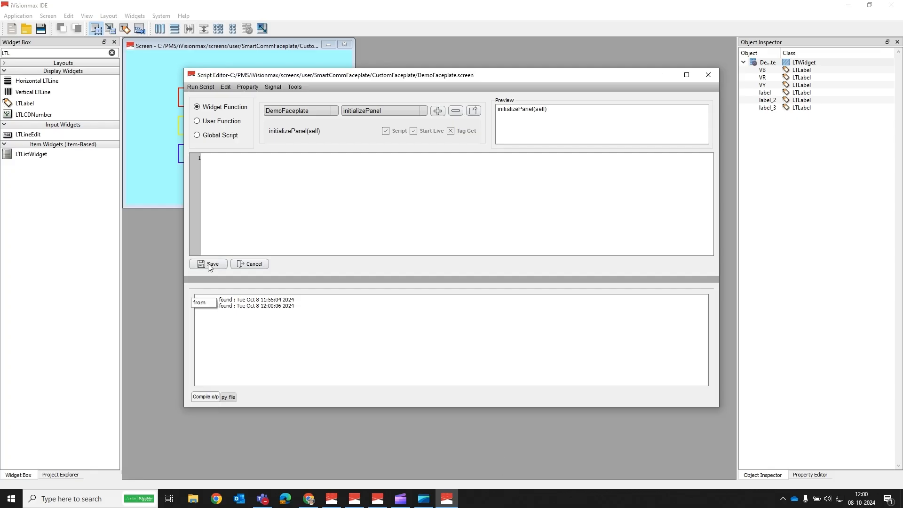
pyautogui.click(709, 75)
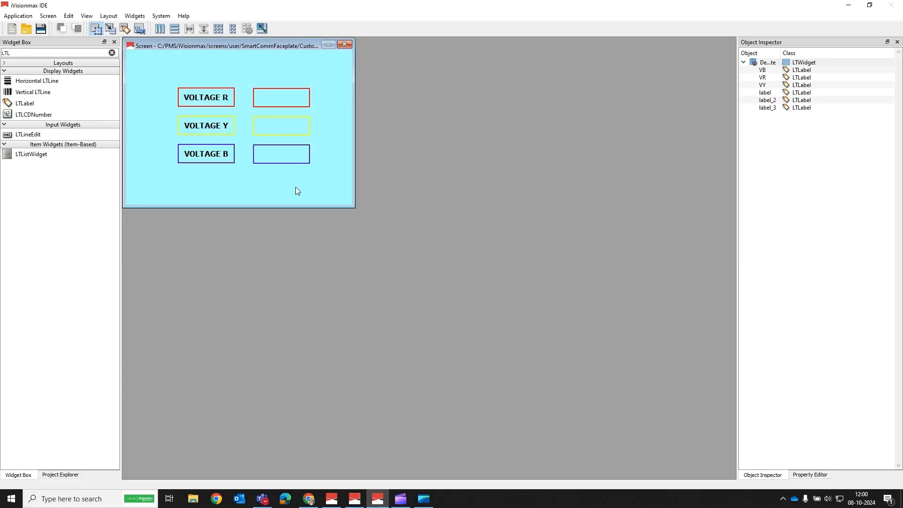
pyautogui.hotkey('ctrl', 's')
# Step: Create a plugin named DemoMeter
pyautogui.click(48, 16)
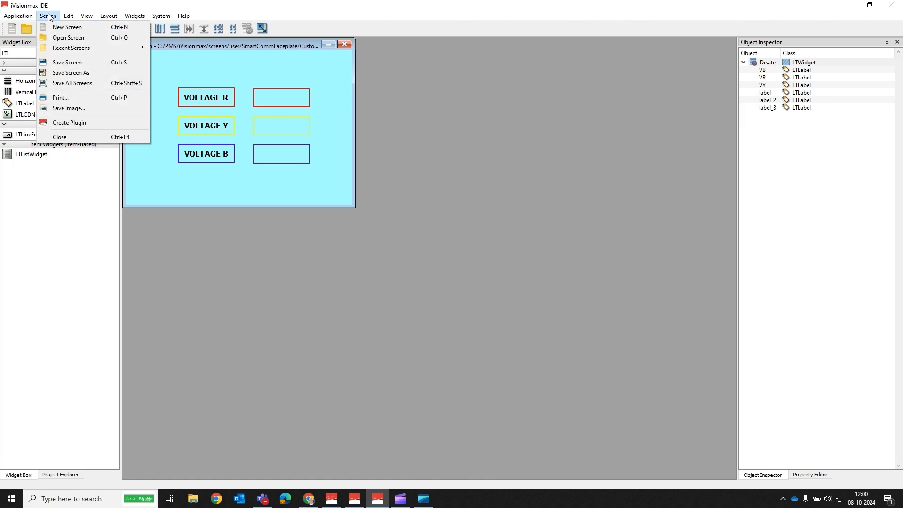
pyautogui.click(59, 124)
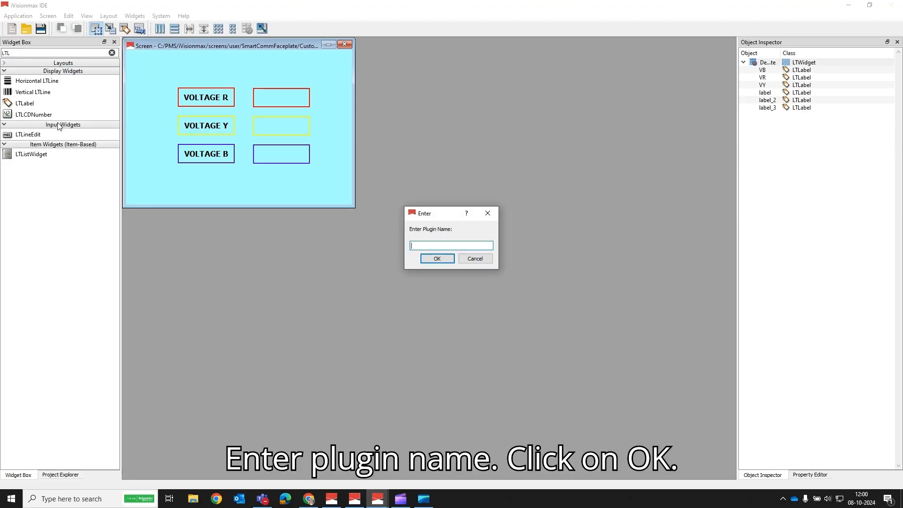
pyautogui.write('Demo')
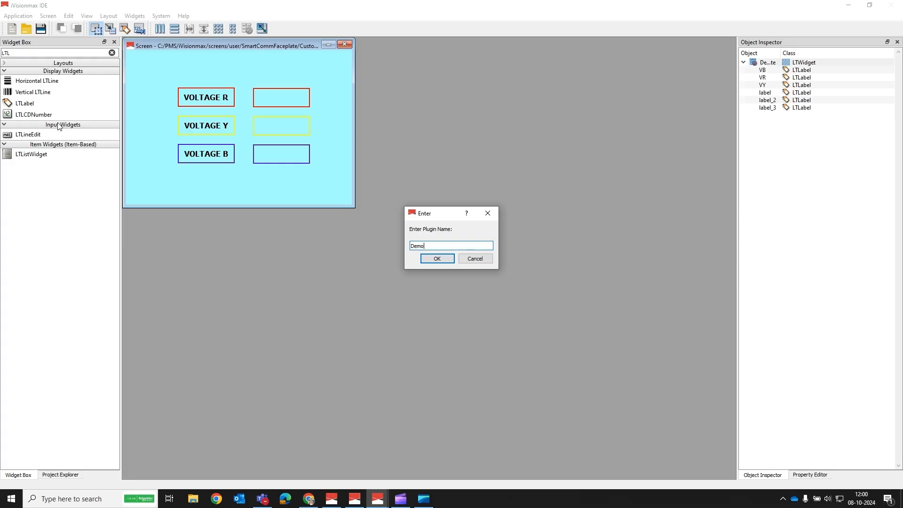
pyautogui.write('Meter')
pyautogui.click(435, 258)
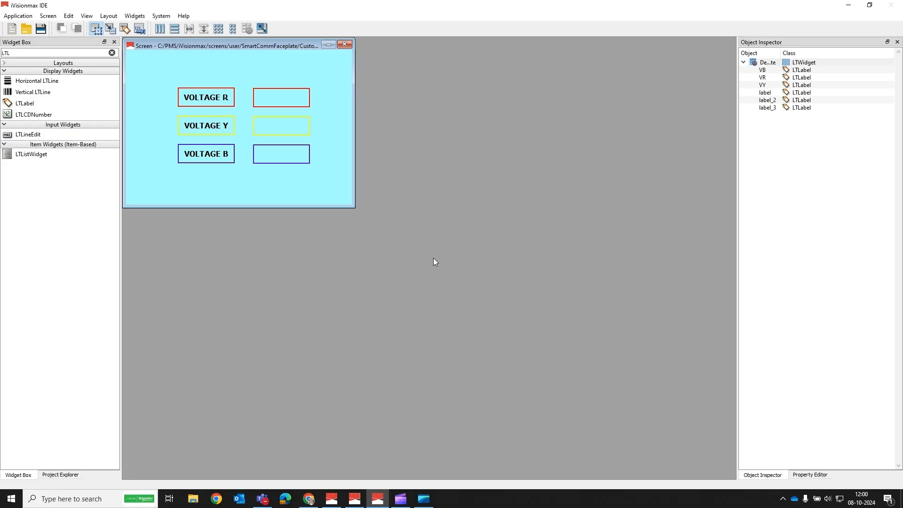
# Step: Open DemoMeter.screen from the project's screens/user/widgets folder
pyautogui.click(56, 475)
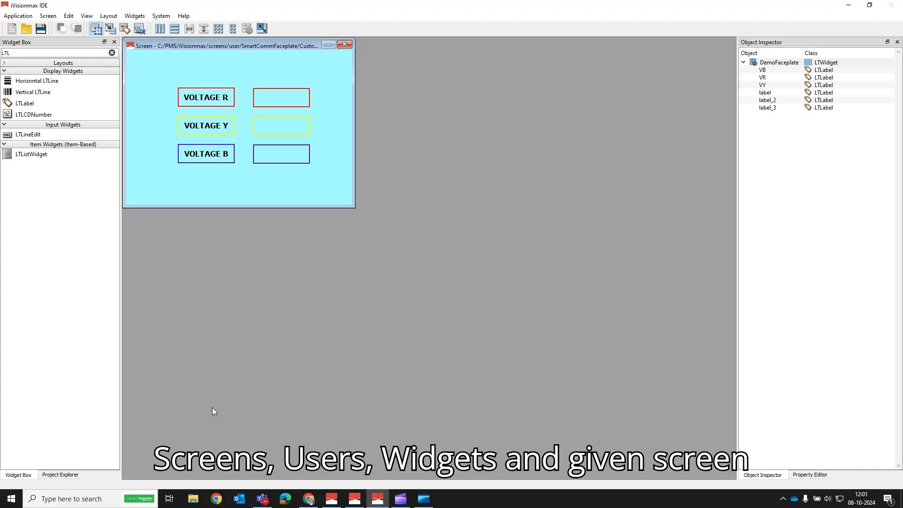
pyautogui.click(59, 475)
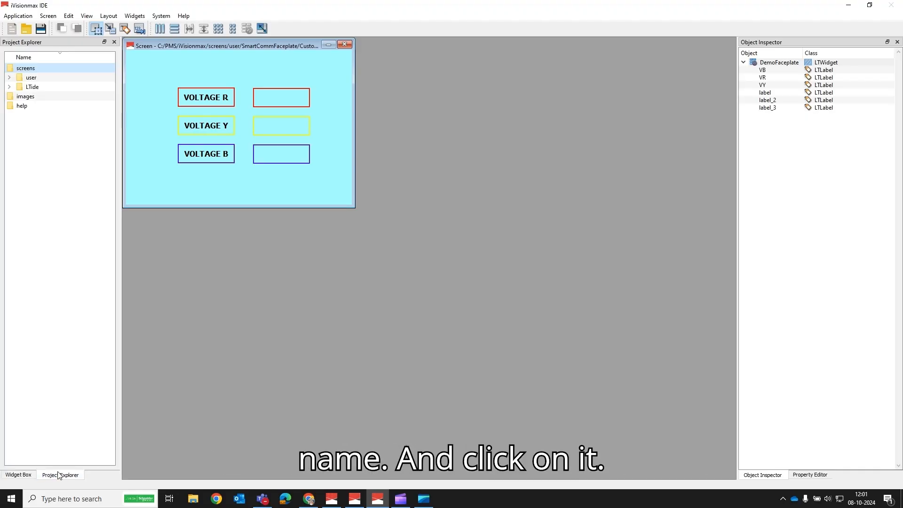
pyautogui.click(9, 78)
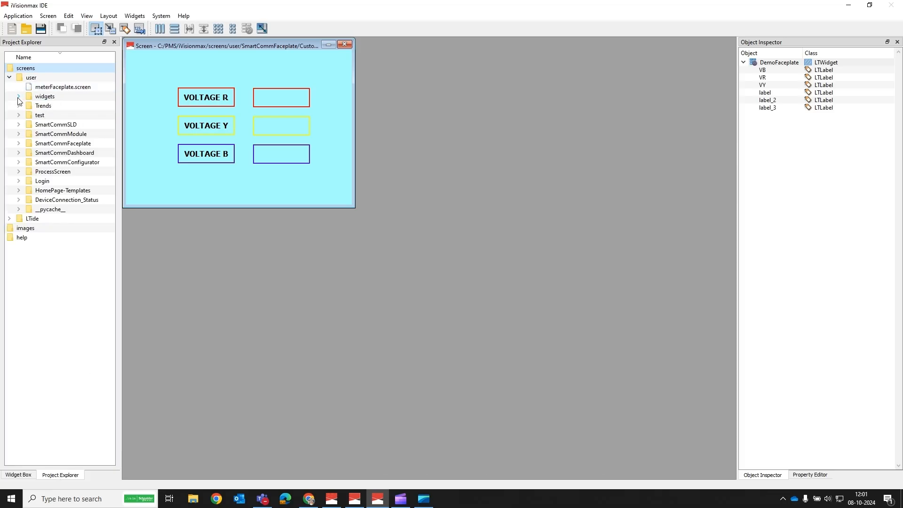
pyautogui.click(19, 97)
pyautogui.moveTo(111, 120); pyautogui.dragTo(104, 379)
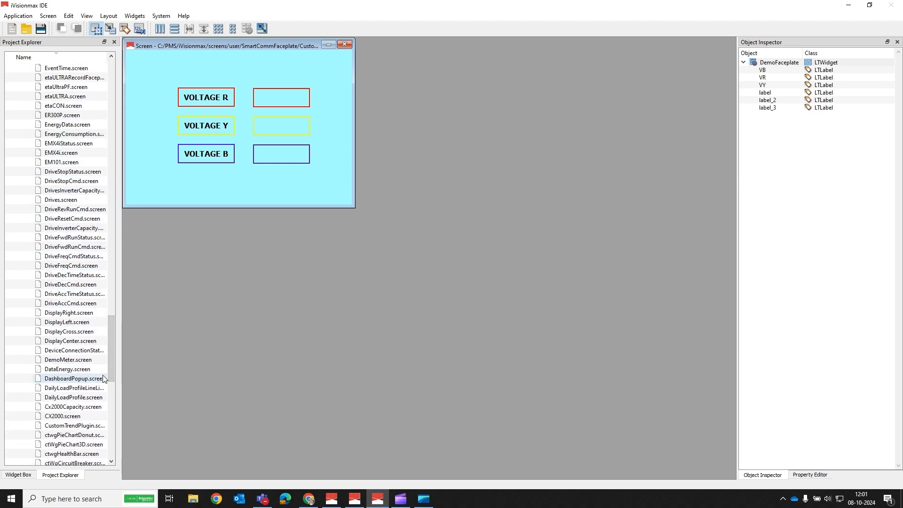
pyautogui.click(70, 361)
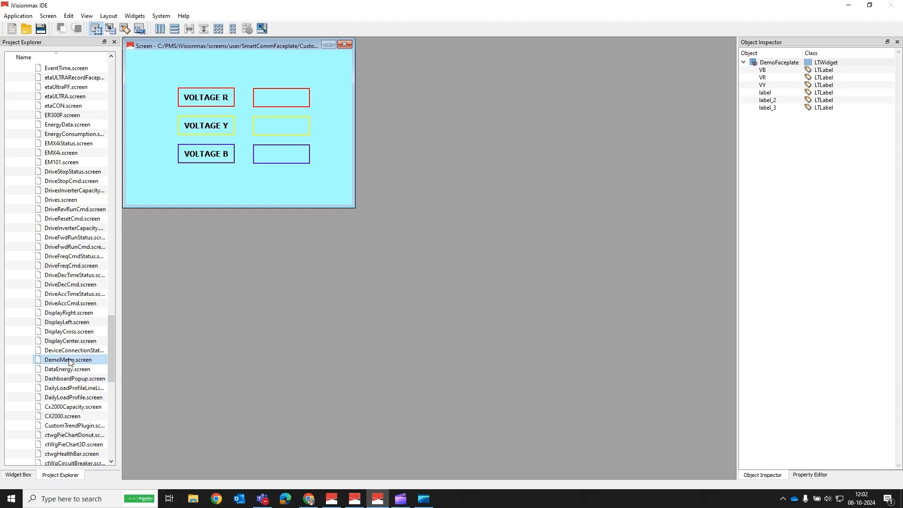
pyautogui.doubleClick(69, 361)
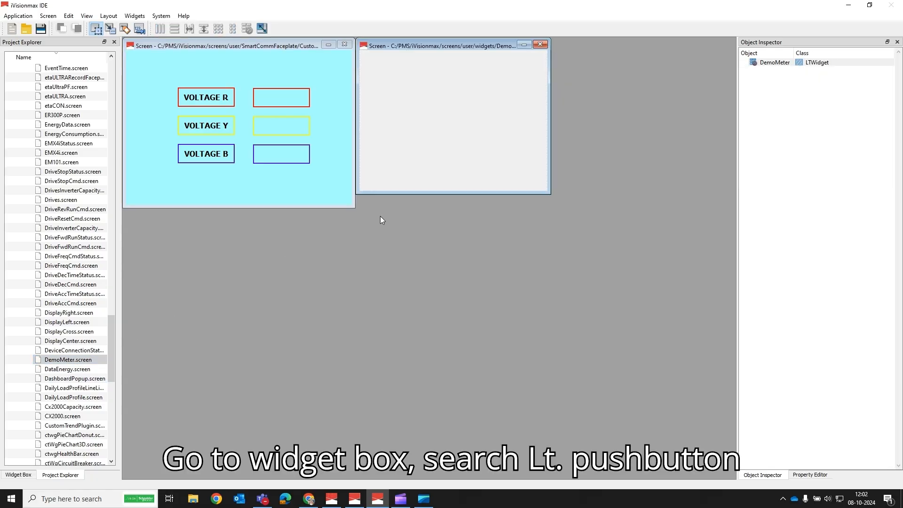
# Step: Search the widgets for LTpu and place an LTPushButton near the upper-left corner of the DemoMeter screen
pyautogui.click(18, 475)
pyautogui.click(18, 52)
pyautogui.write('LTpu')
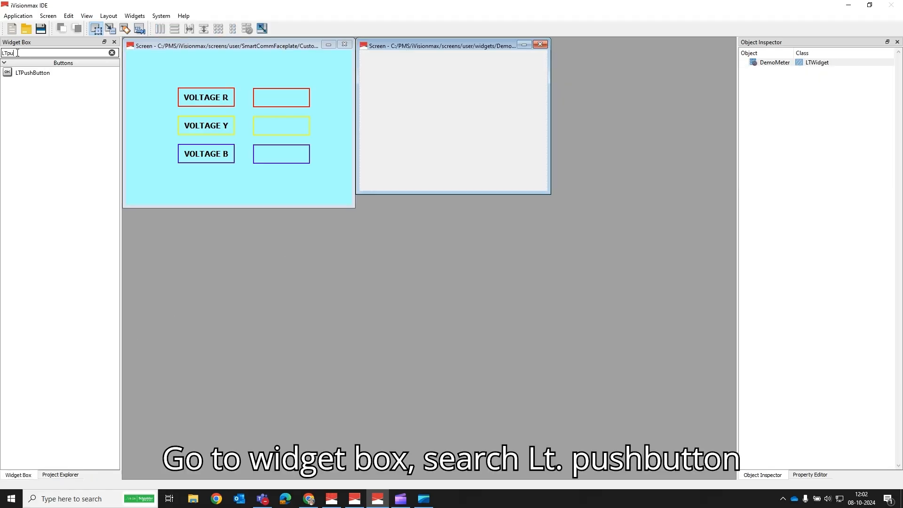
pyautogui.press('BackSpace')
pyautogui.press('BackSpace')
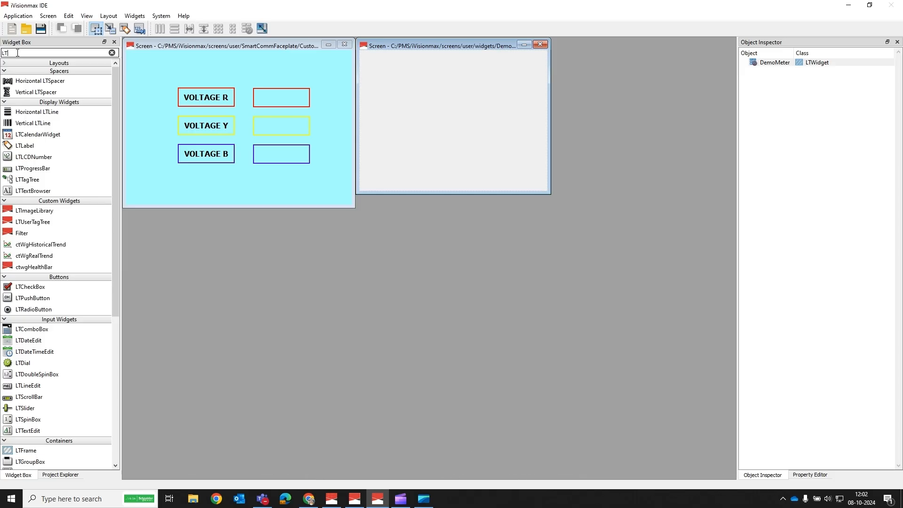
pyautogui.write('pu')
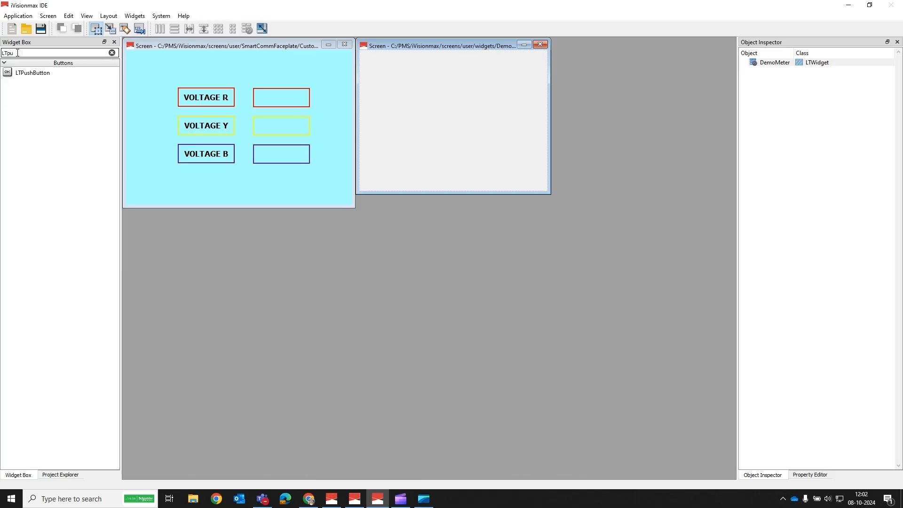
pyautogui.moveTo(28, 73); pyautogui.dragTo(389, 71)
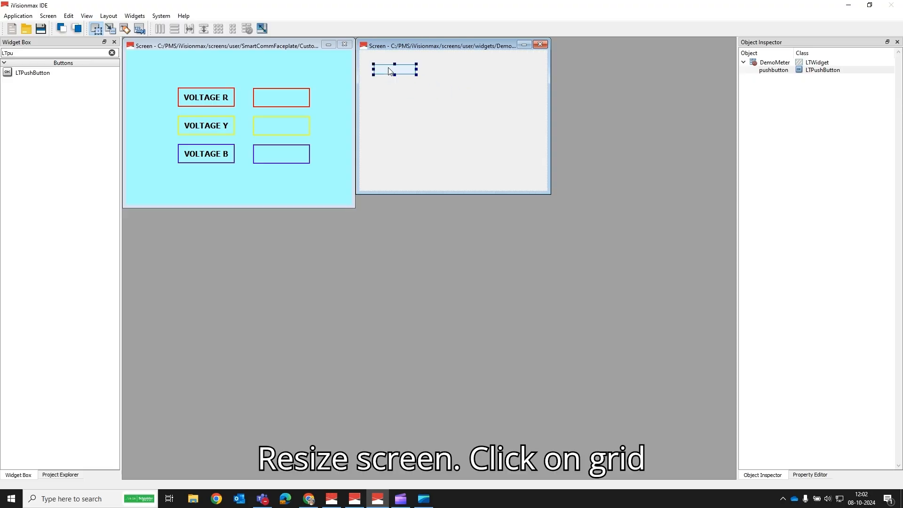
# Step: Shrink the DemoMeter screen around its push button and apply a grid layout
pyautogui.moveTo(548, 193); pyautogui.dragTo(435, 92)
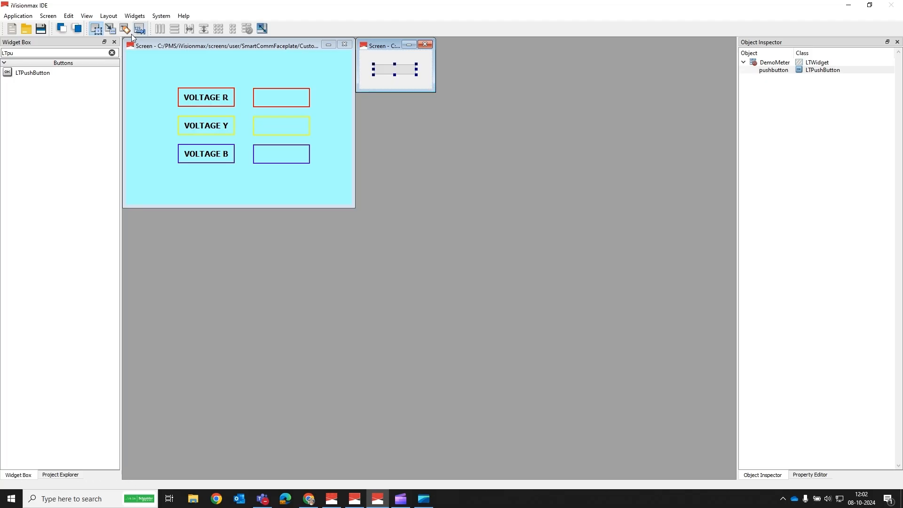
pyautogui.click(378, 80)
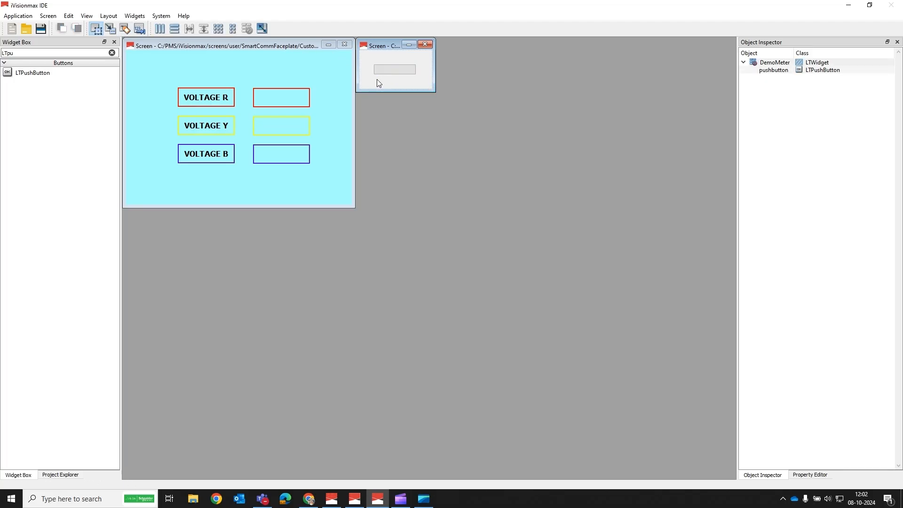
pyautogui.click(218, 30)
# Step: Save the DemoMeter screen and the DemoFaceplate screen
pyautogui.hotkey('ctrl', 's')
pyautogui.click(317, 172)
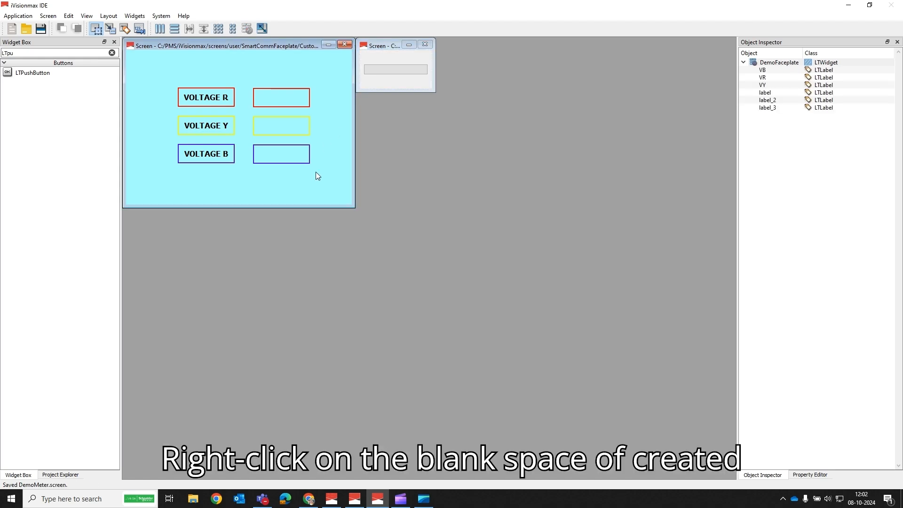
pyautogui.hotkey('ctrl', 's')
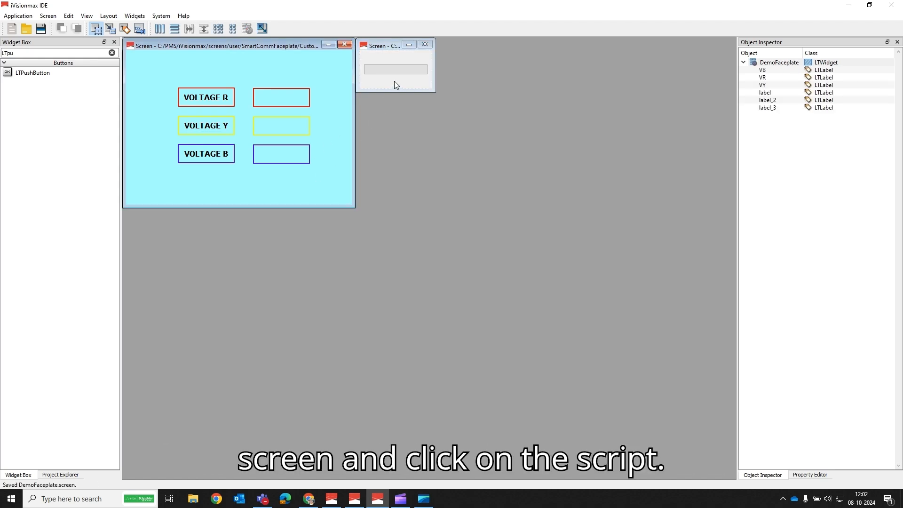
# Step: Open the DemoMeter screen's script, add the clicked( self ) widget function for pushbutton and save the script
pyautogui.click(396, 85)
pyautogui.rightClick(395, 81)
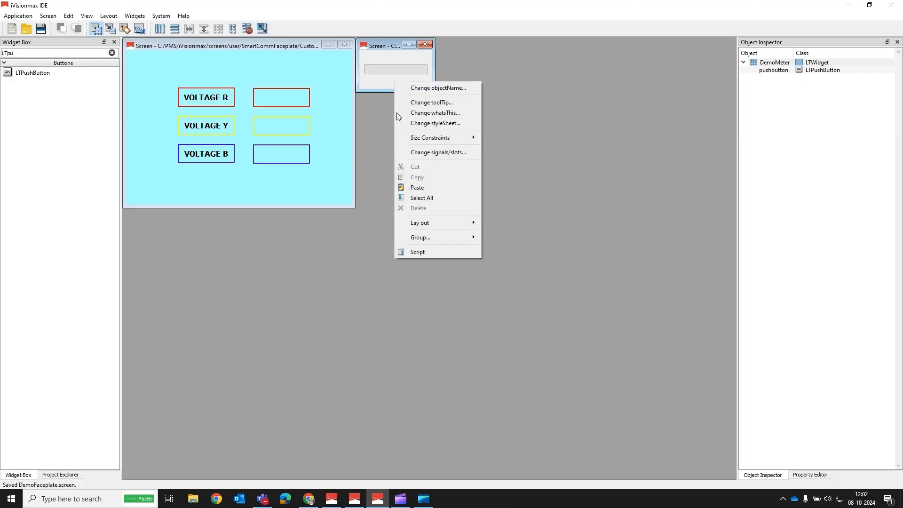
pyautogui.click(412, 252)
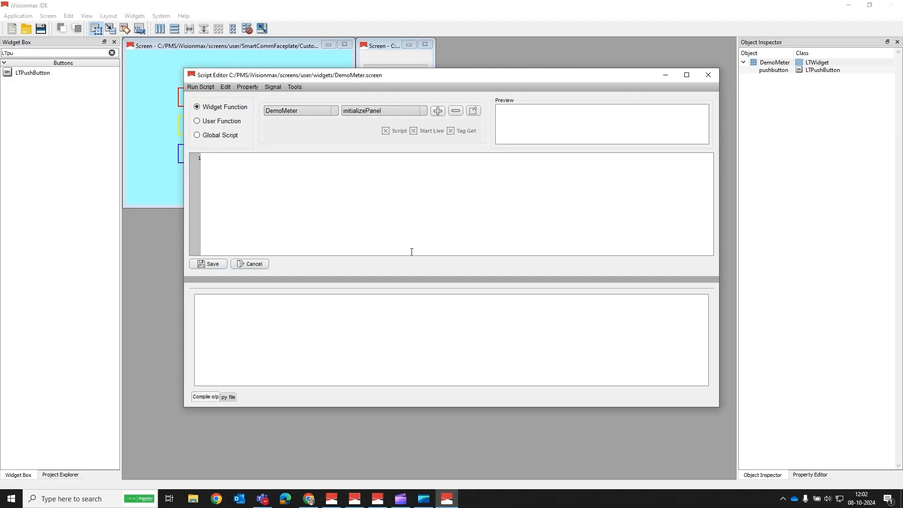
pyautogui.click(281, 109)
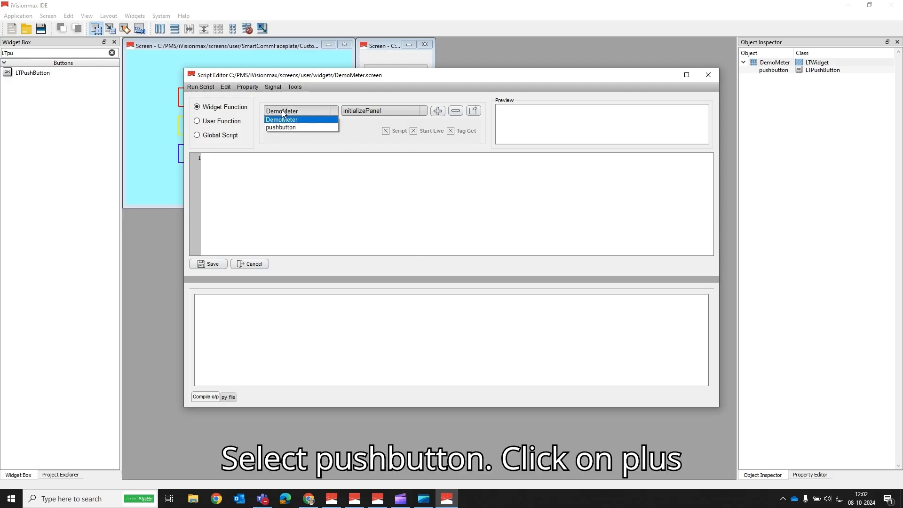
pyautogui.click(279, 127)
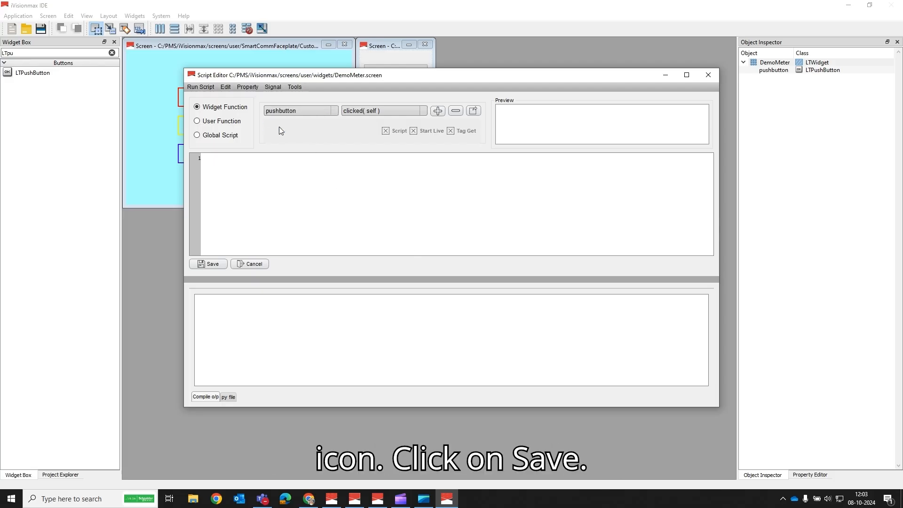
pyautogui.click(437, 111)
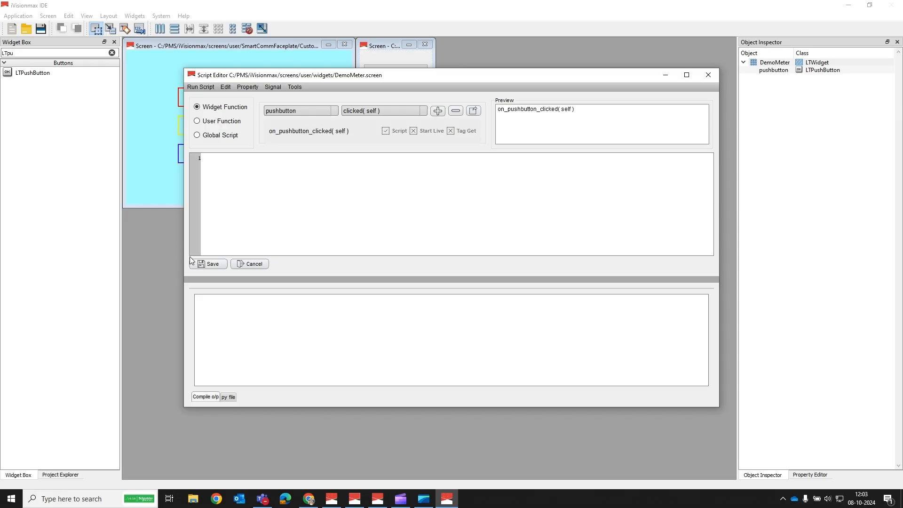
pyautogui.click(208, 265)
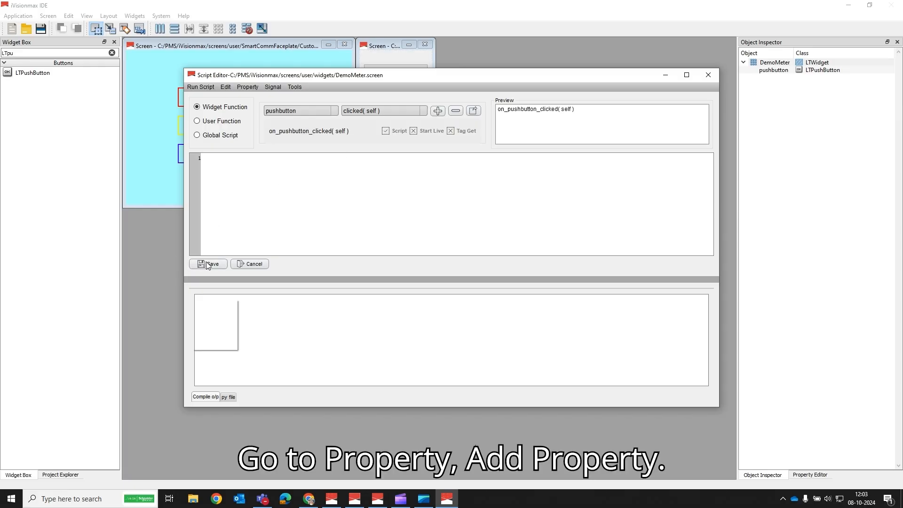
# Step: Add a property named tagName with datatype str to the DemoMeter script
pyautogui.click(248, 87)
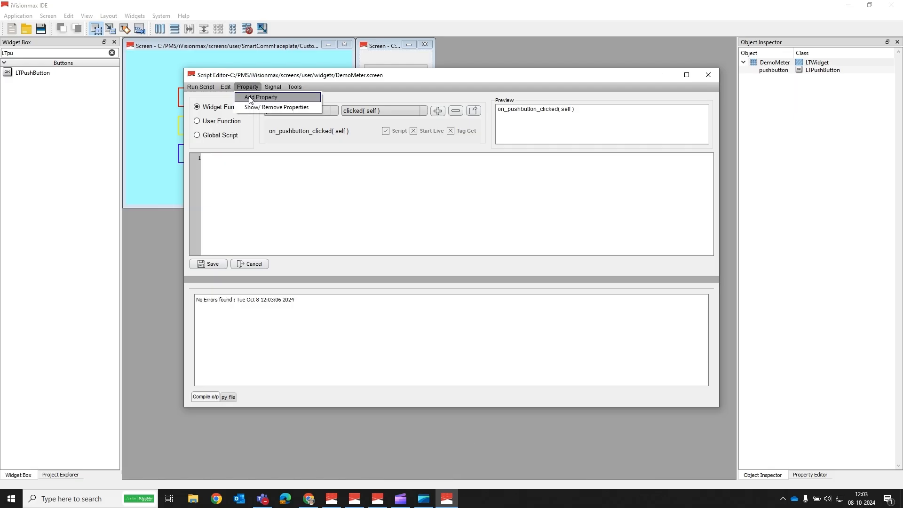
pyautogui.click(249, 96)
pyautogui.click(501, 226)
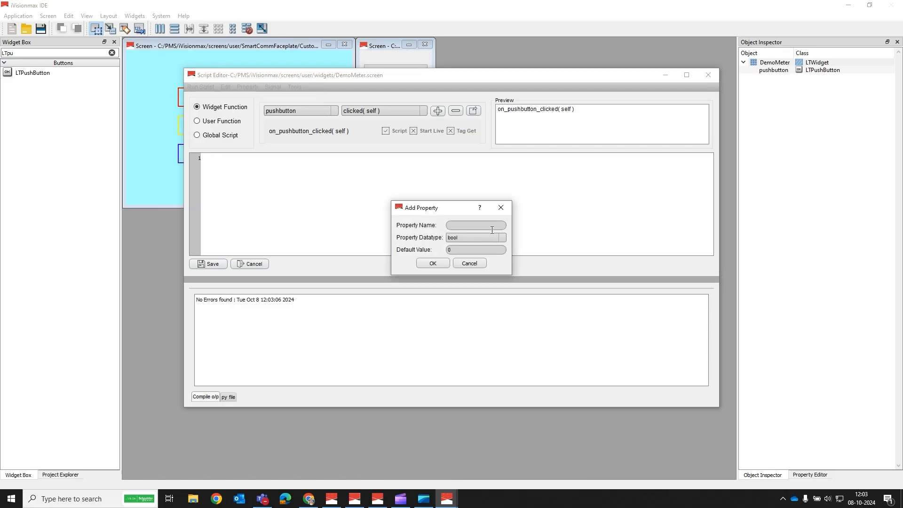
pyautogui.write('tagName')
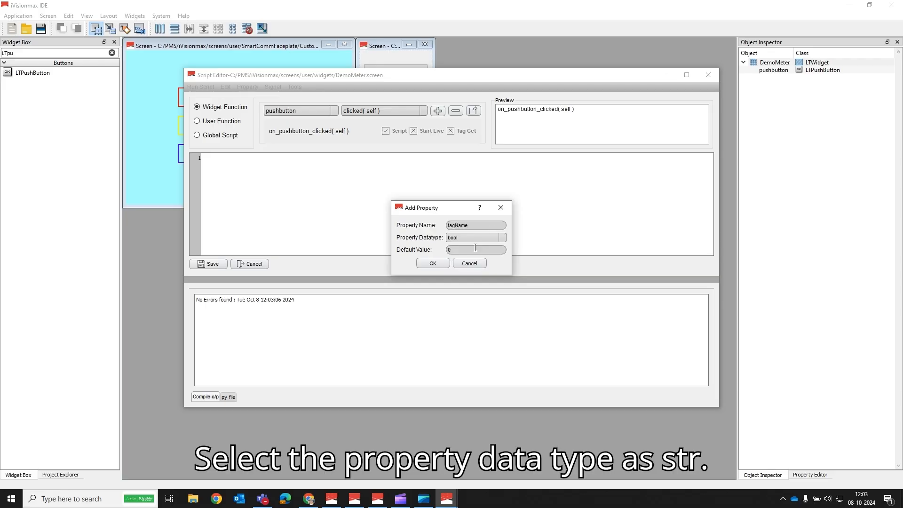
pyautogui.click(459, 238)
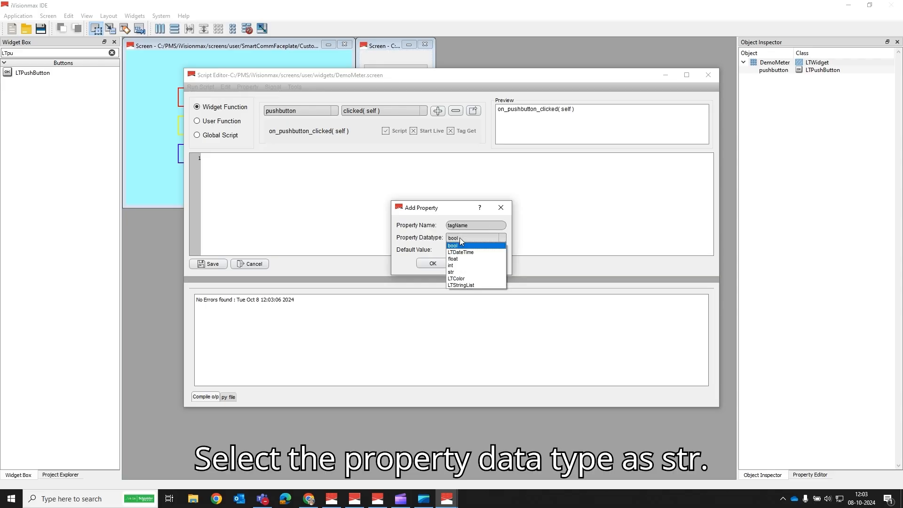
pyautogui.click(453, 270)
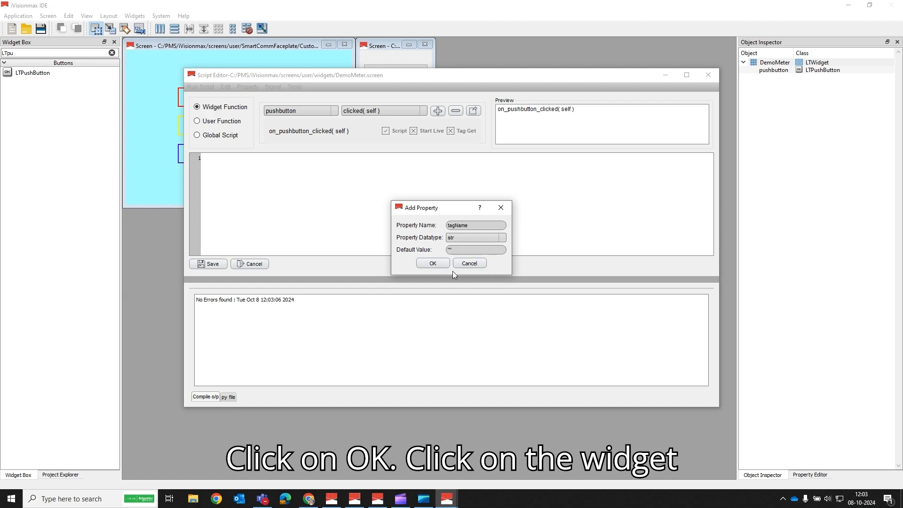
pyautogui.click(429, 263)
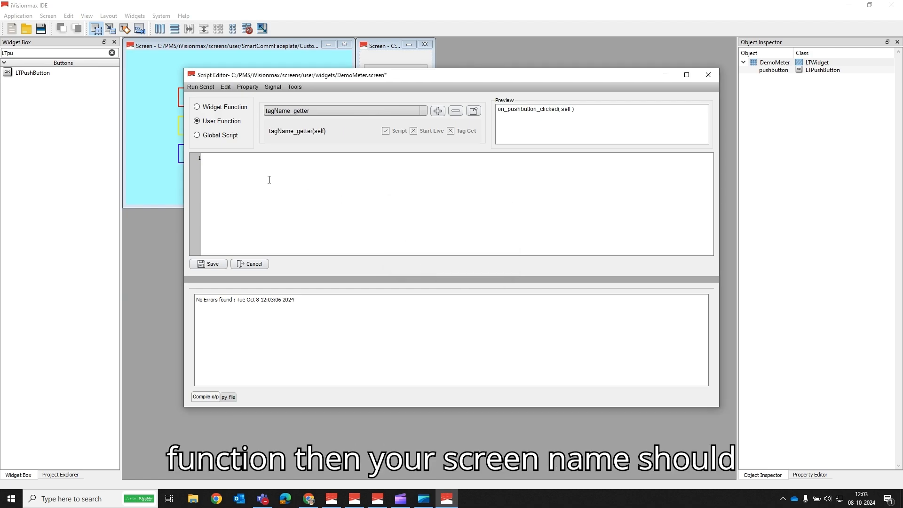
# Step: Insert the library function self.openPopupScreen into the pushbutton's clicked( self ) widget function
pyautogui.click(198, 107)
pyautogui.rightClick(229, 166)
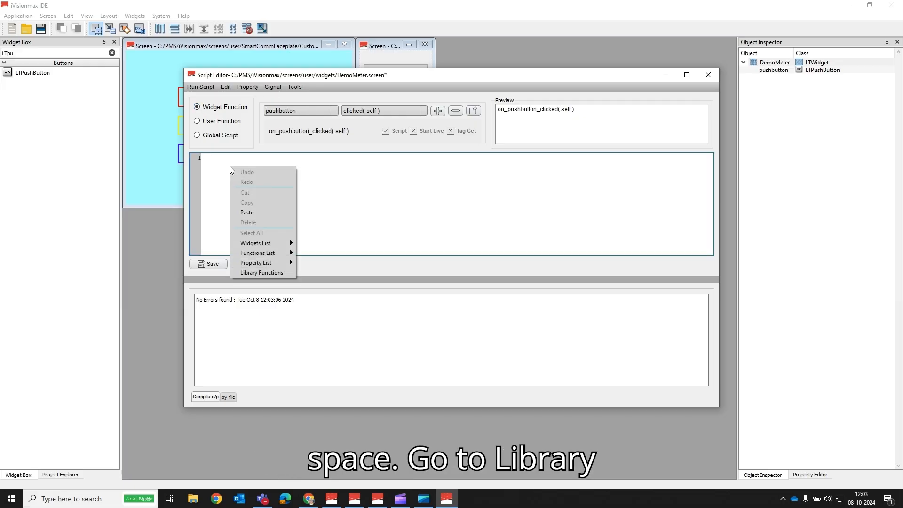
pyautogui.click(257, 273)
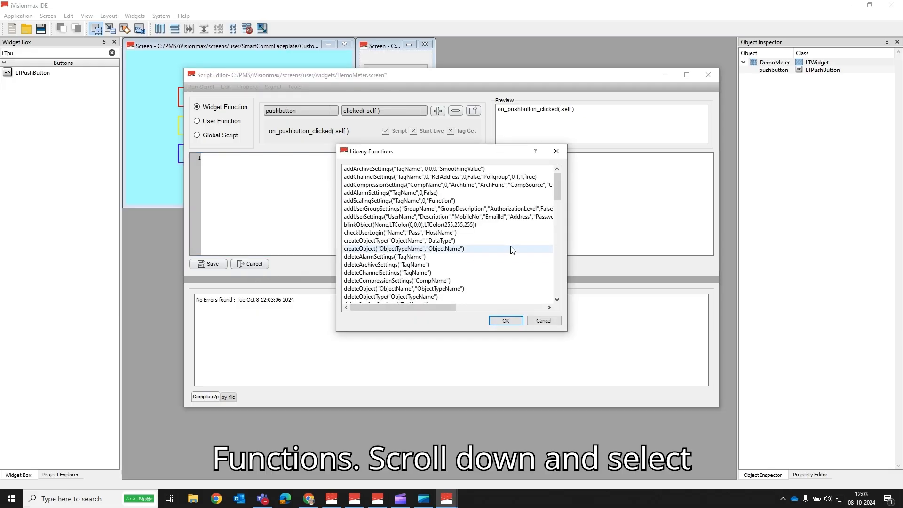
pyautogui.moveTo(556, 203); pyautogui.dragTo(556, 299)
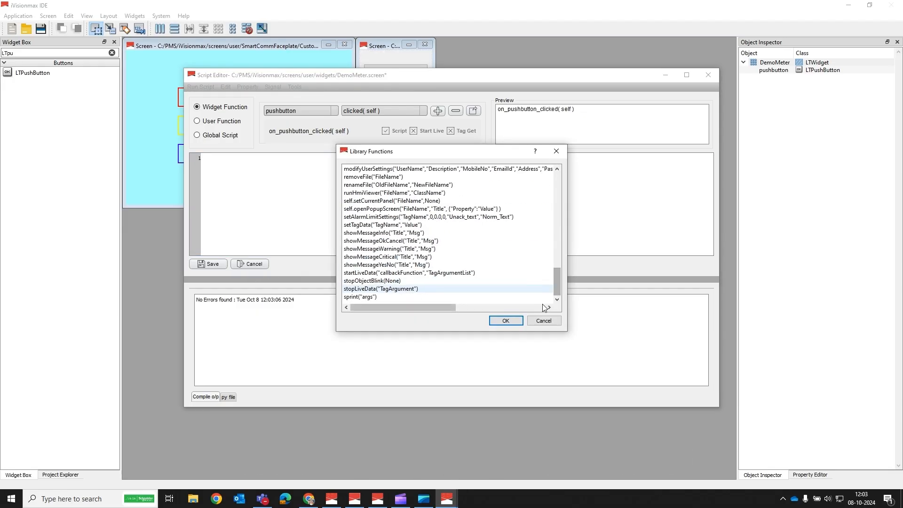
pyautogui.click(349, 210)
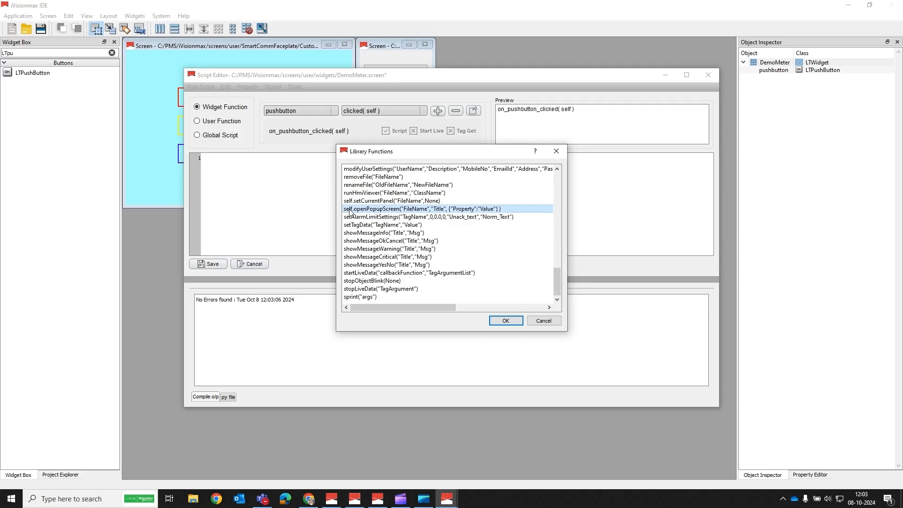
pyautogui.click(508, 323)
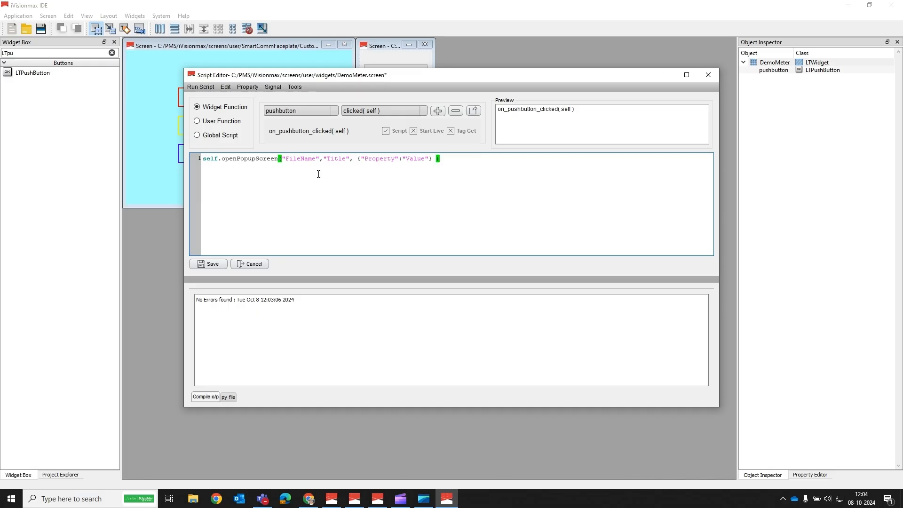
# Step: Replace the FileName argument with the path to DemoFaceplate.screen in screens/user/SmartCommFaceplate/CustomFaceplate, using the File Selector
pyautogui.doubleClick(300, 158)
pyautogui.click(295, 87)
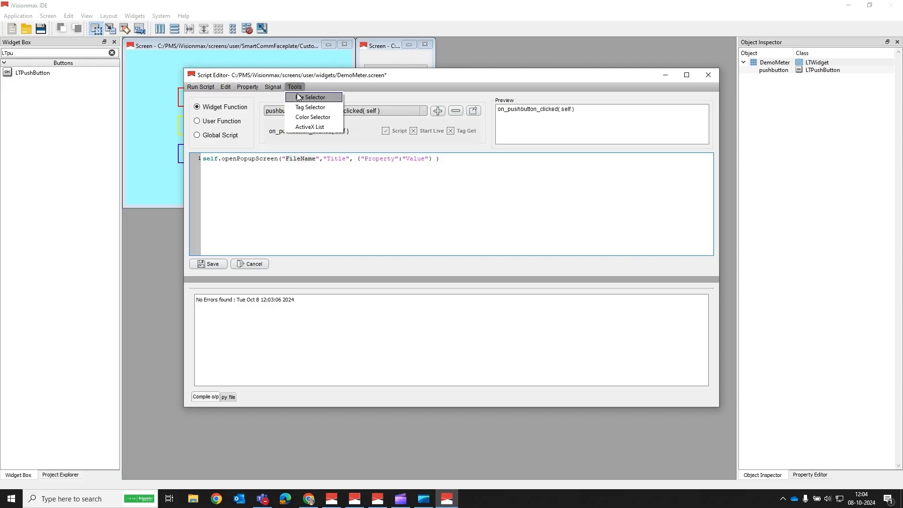
pyautogui.click(297, 96)
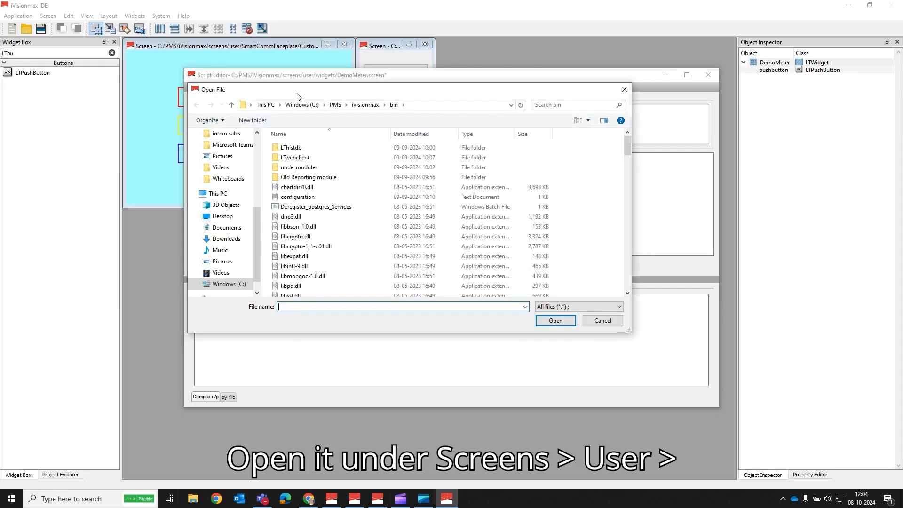
pyautogui.click(361, 106)
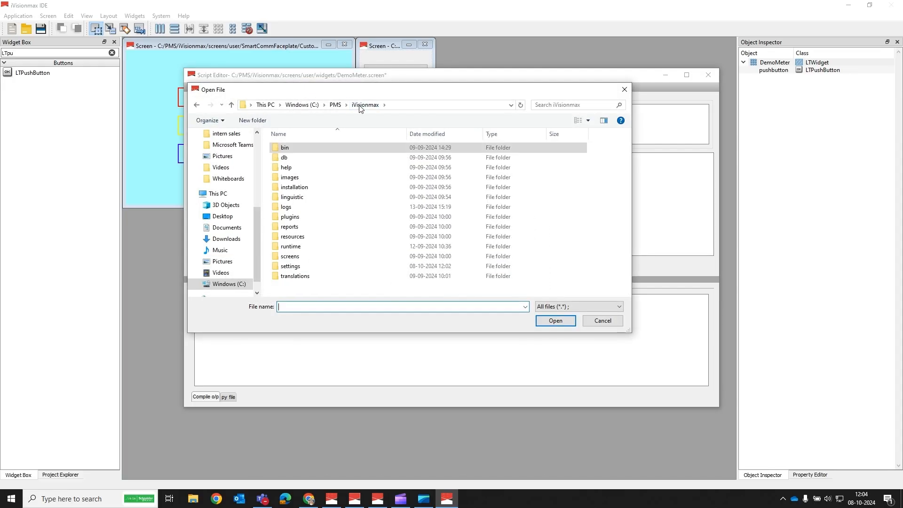
pyautogui.click(282, 258)
pyautogui.doubleClick(282, 257)
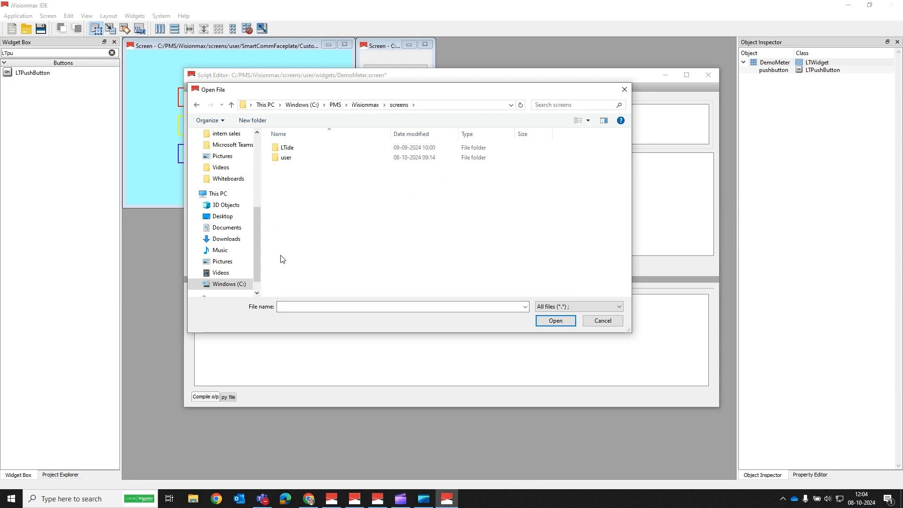
pyautogui.doubleClick(284, 159)
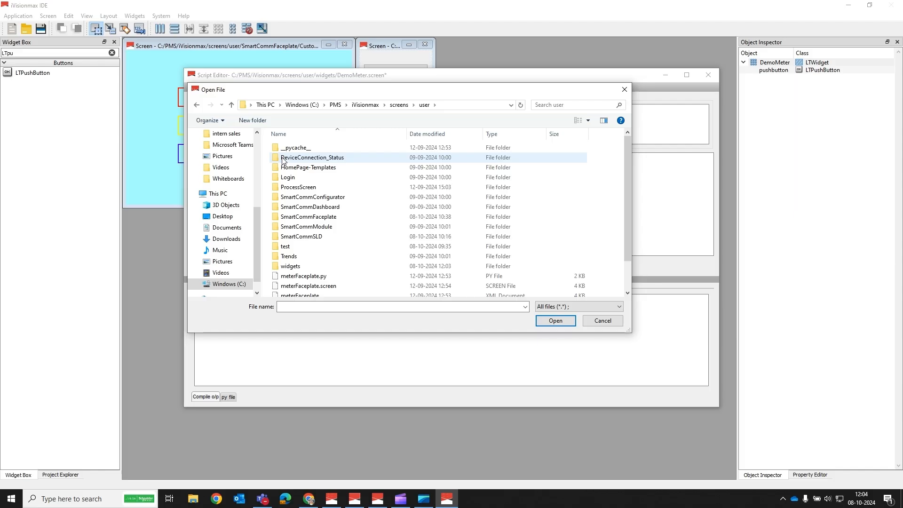
pyautogui.doubleClick(292, 217)
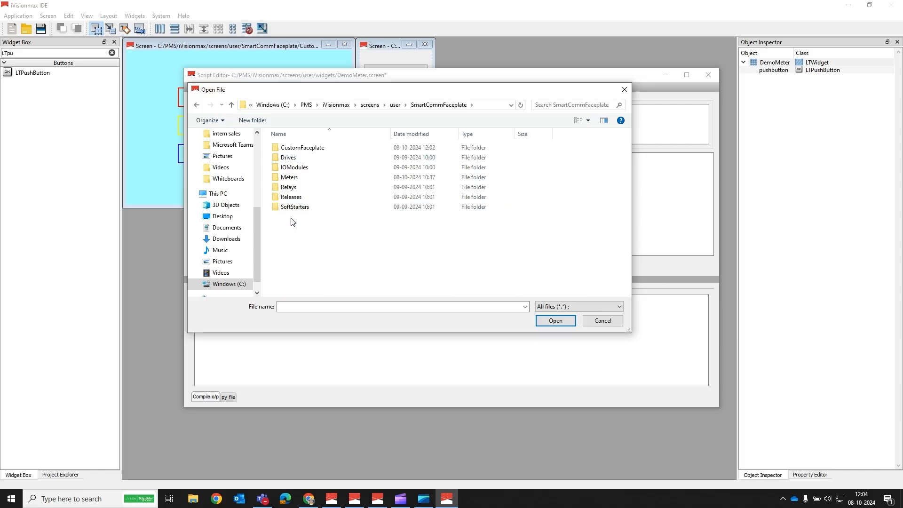
pyautogui.doubleClick(288, 149)
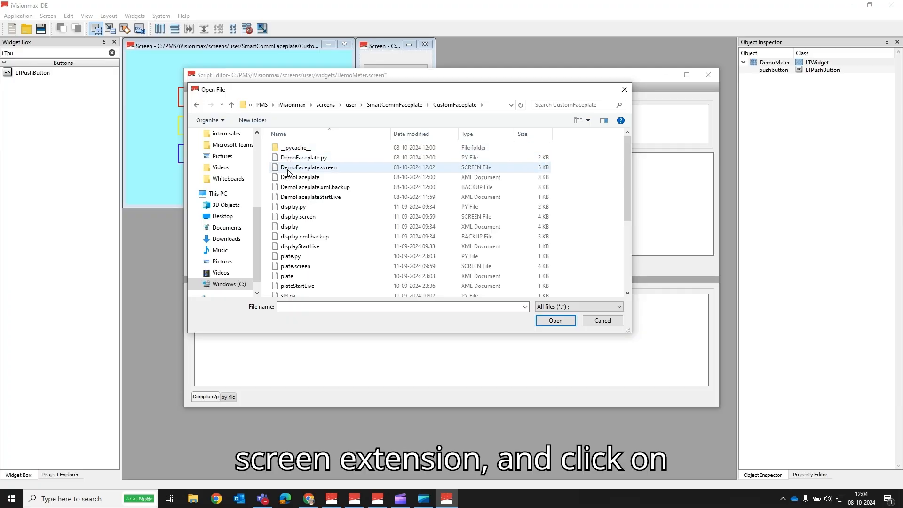
pyautogui.click(288, 168)
pyautogui.click(549, 324)
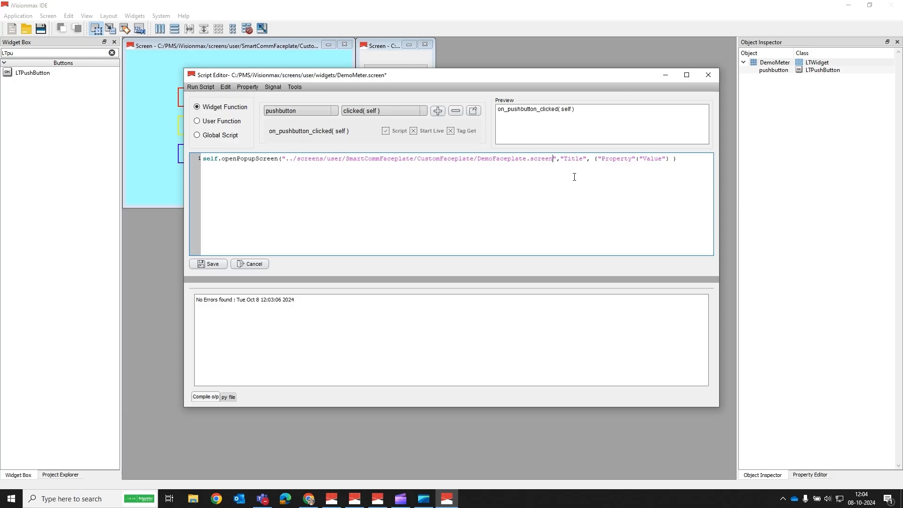
# Step: Replace the Title argument of the popup call with Faceplate
pyautogui.doubleClick(579, 157)
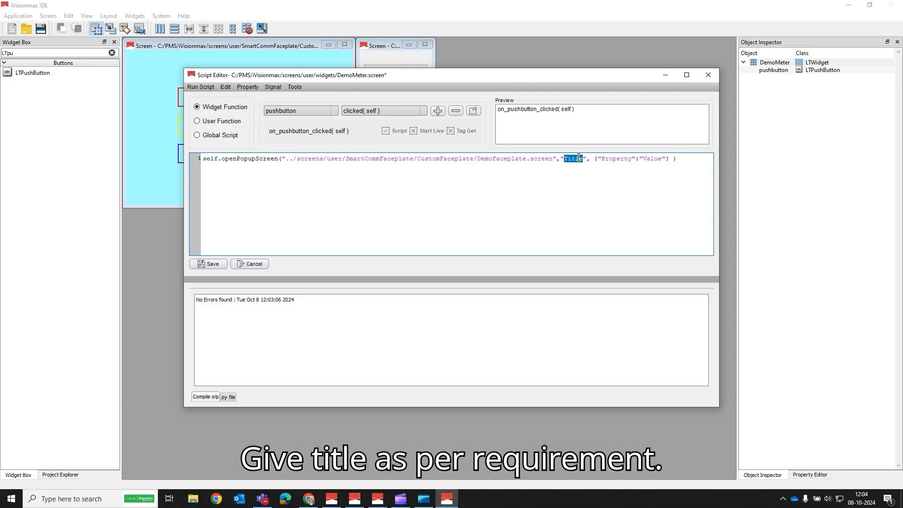
pyautogui.press('BackSpace')
pyautogui.write('Face')
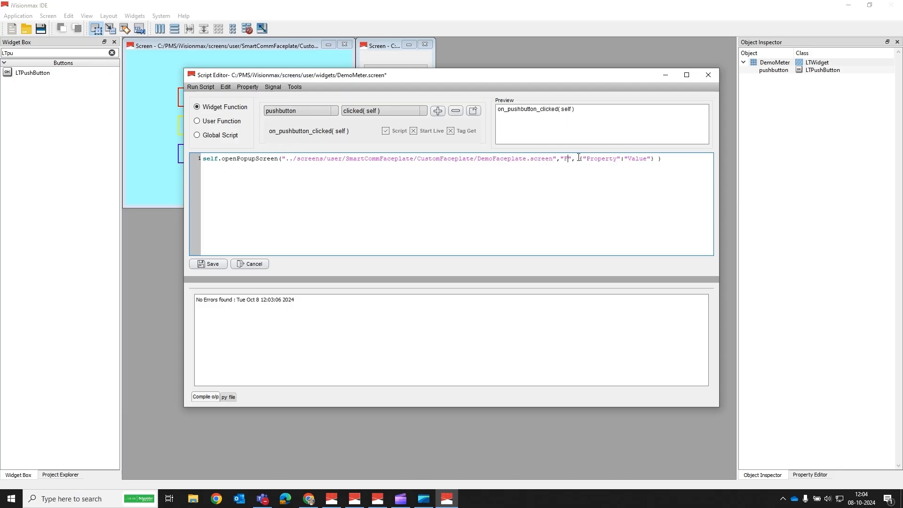
pyautogui.write('plate')
# Step: Set the popup call's property argument to "tagName":self._tagName and save the script
pyautogui.doubleClick(630, 159)
pyautogui.press('BackSpace')
pyautogui.write('tagname')
pyautogui.doubleClick(666, 160)
pyautogui.press('BackSpace')
pyautogui.press('BackSpace')
pyautogui.press('Delete')
pyautogui.write('self._taf')
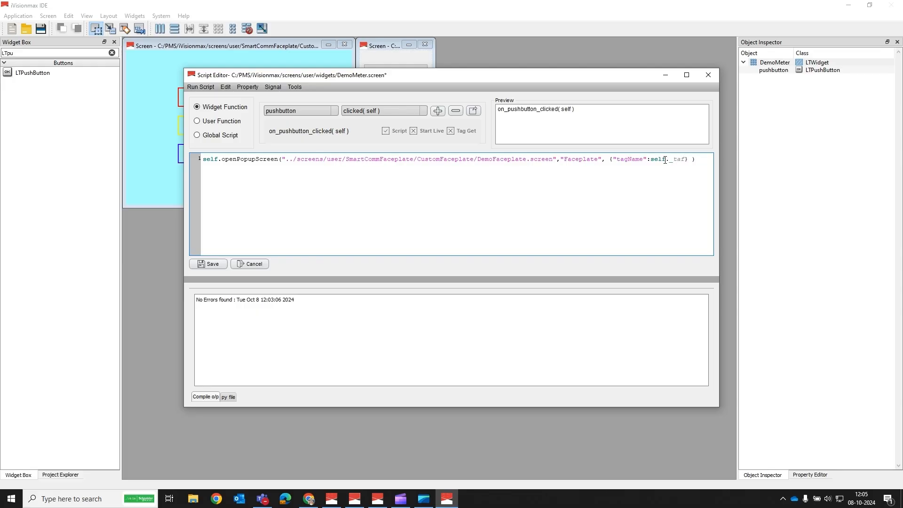
pyautogui.press('BackSpace')
pyautogui.write('gName')
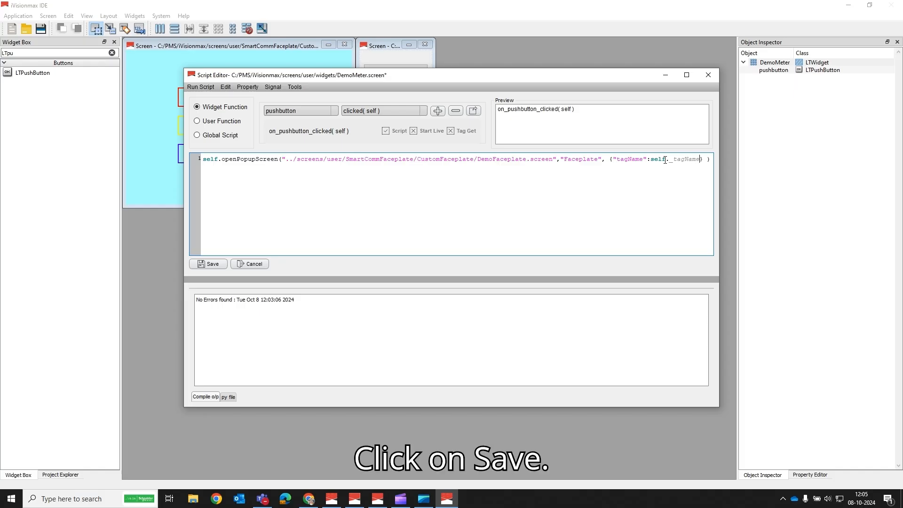
pyautogui.press('End')
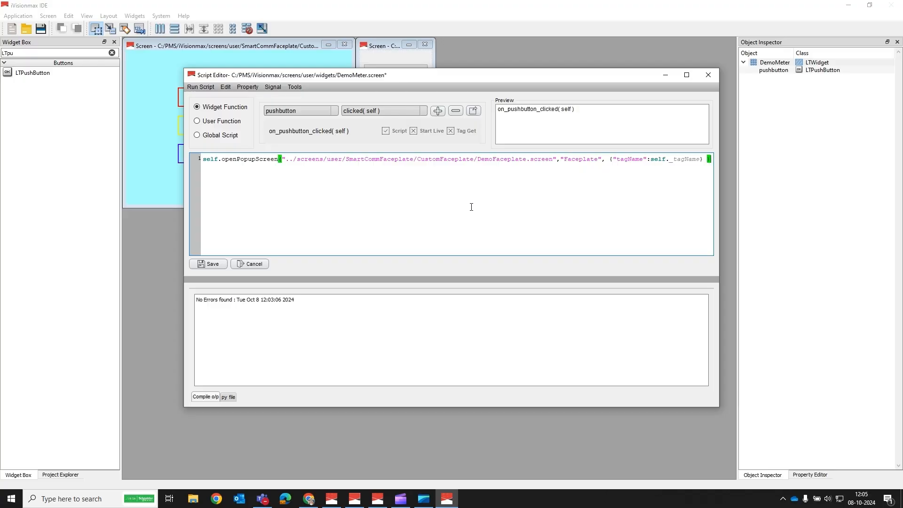
pyautogui.click(208, 264)
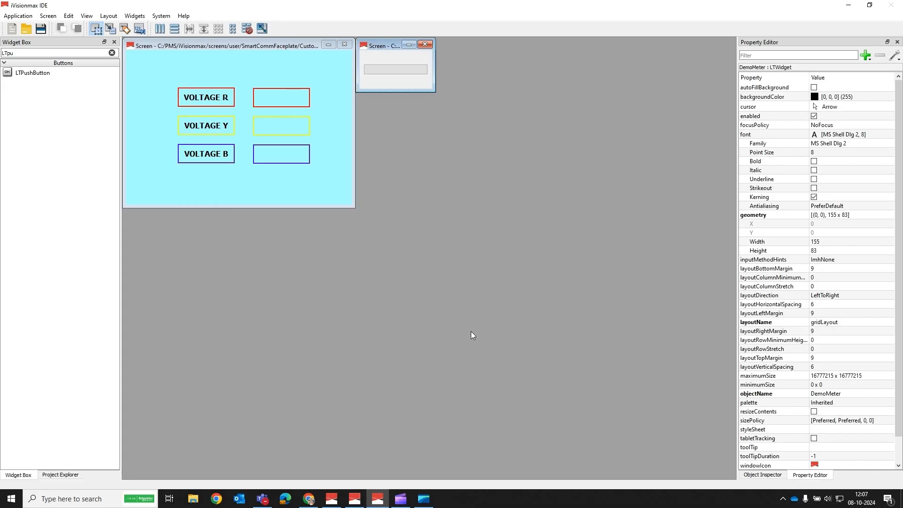
# Step: Switch to the iVisionmax Process Manager, kill the LTide.exe task and restart that process
pyautogui.click(760, 476)
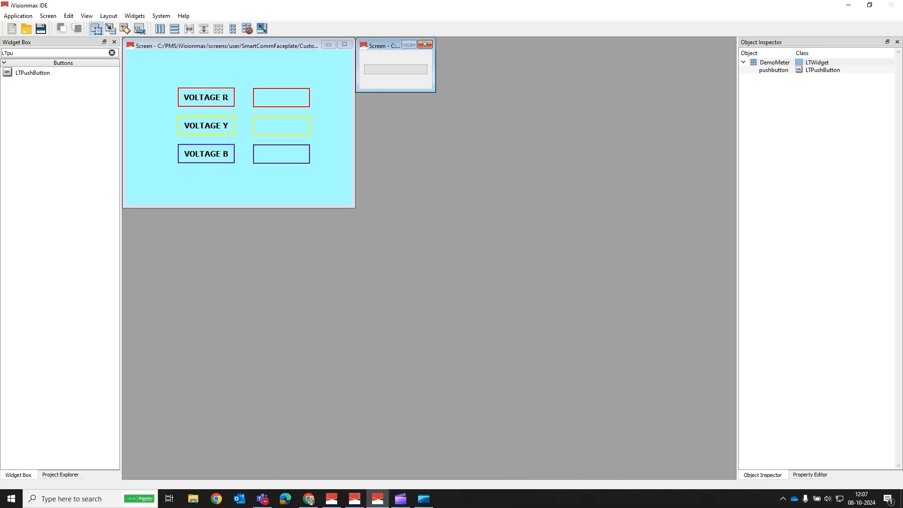
pyautogui.moveTo(332, 499)
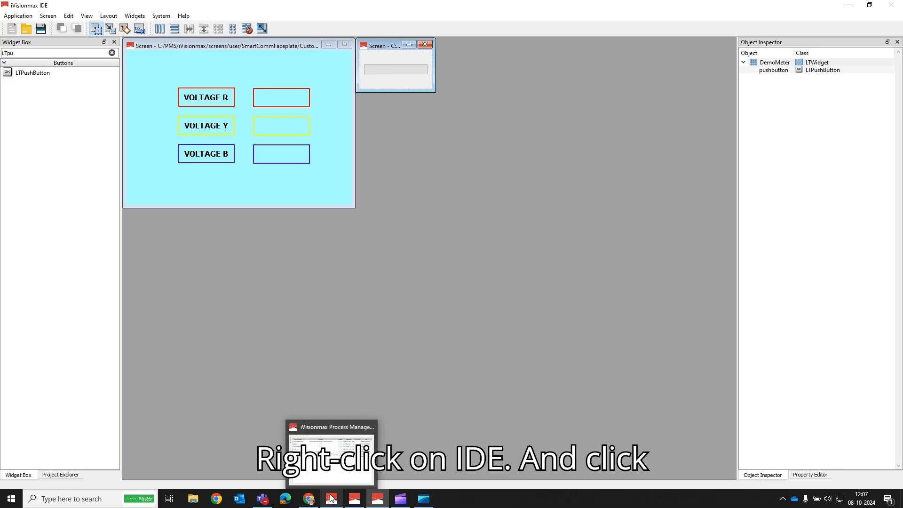
pyautogui.click(330, 472)
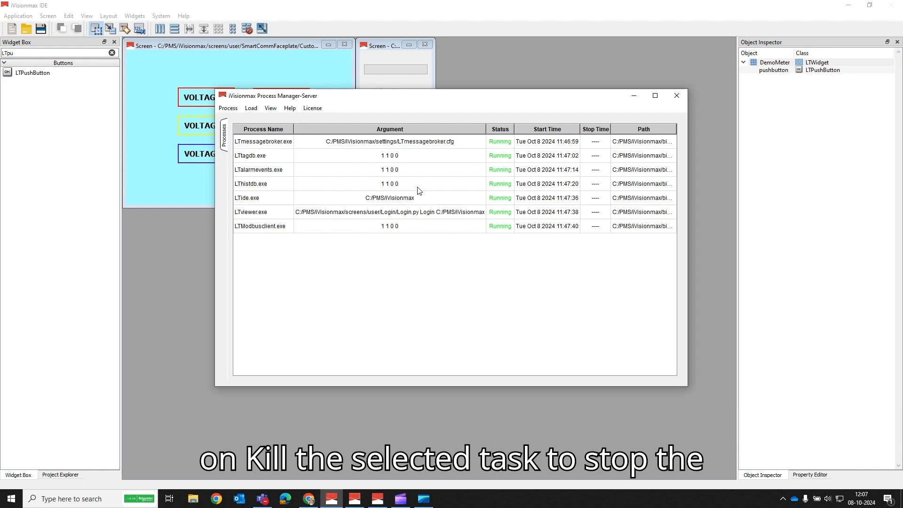
pyautogui.rightClick(498, 201)
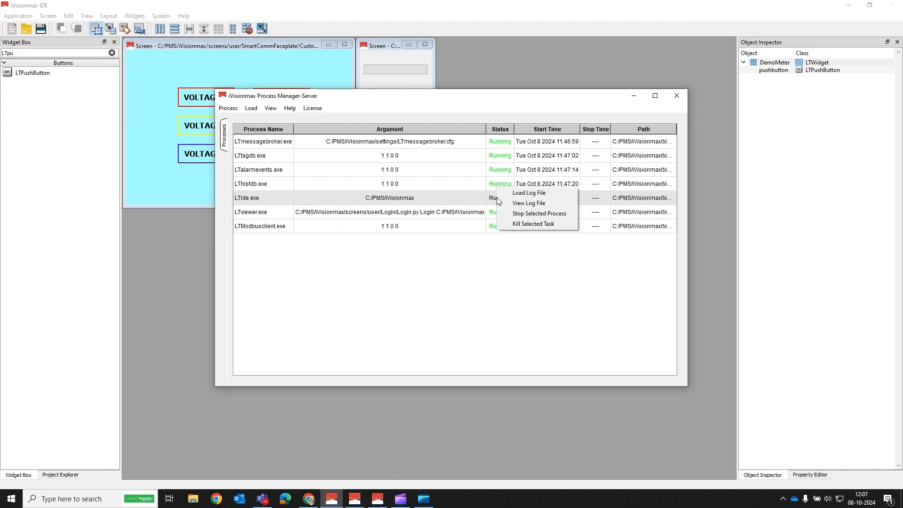
pyautogui.click(514, 224)
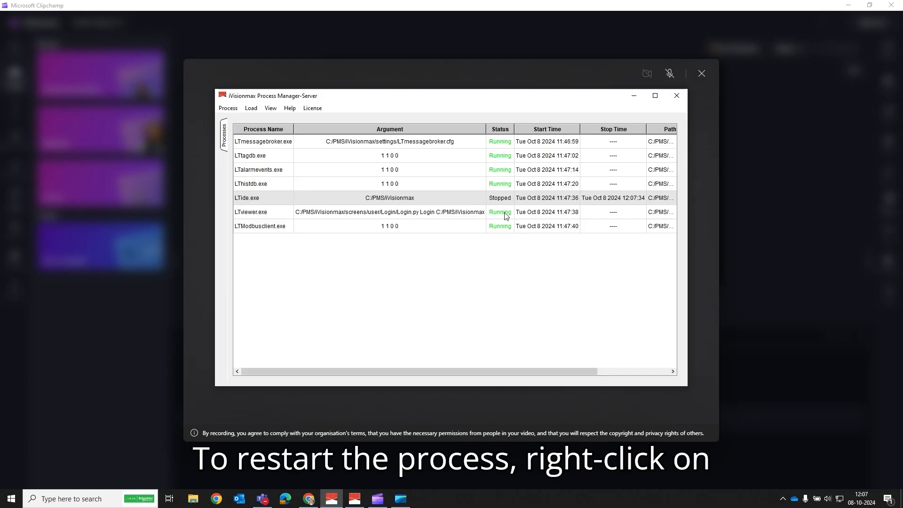
pyautogui.rightClick(496, 200)
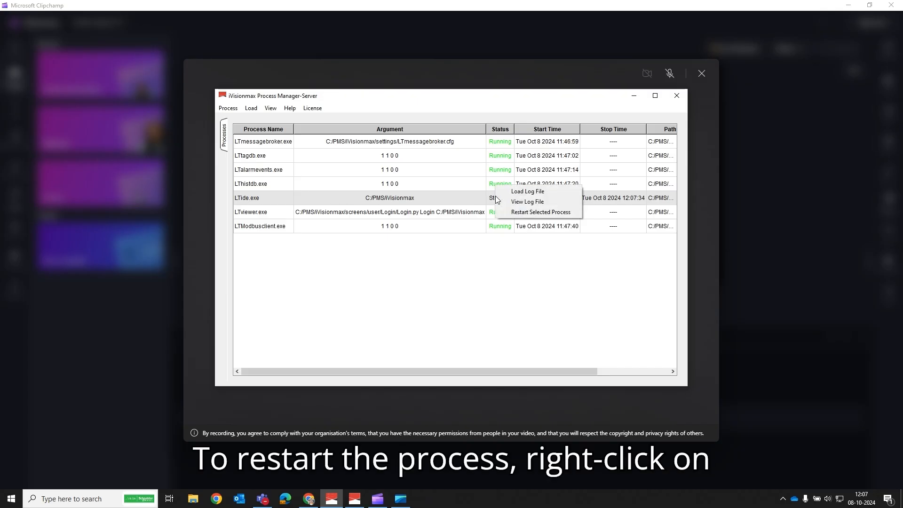
pyautogui.click(516, 212)
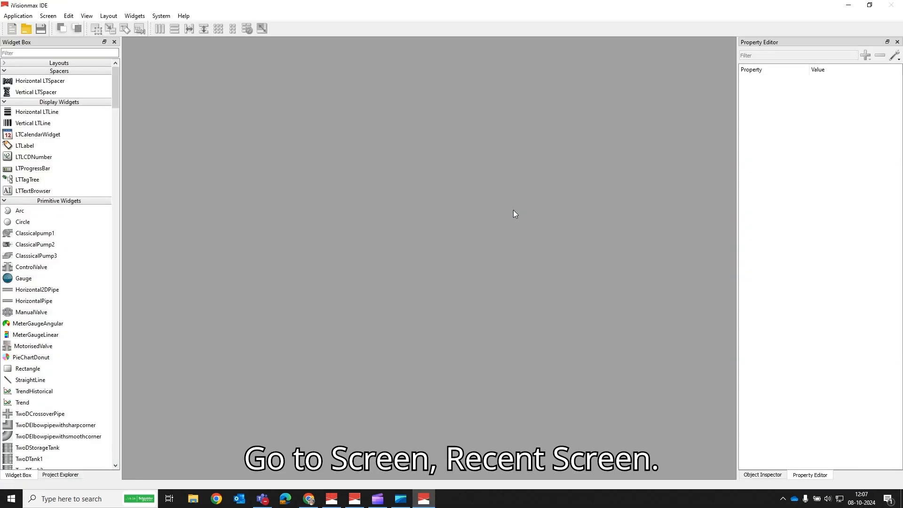
# Step: Open the recently used DemoSLD.screen in the restarted IDE
pyautogui.click(48, 16)
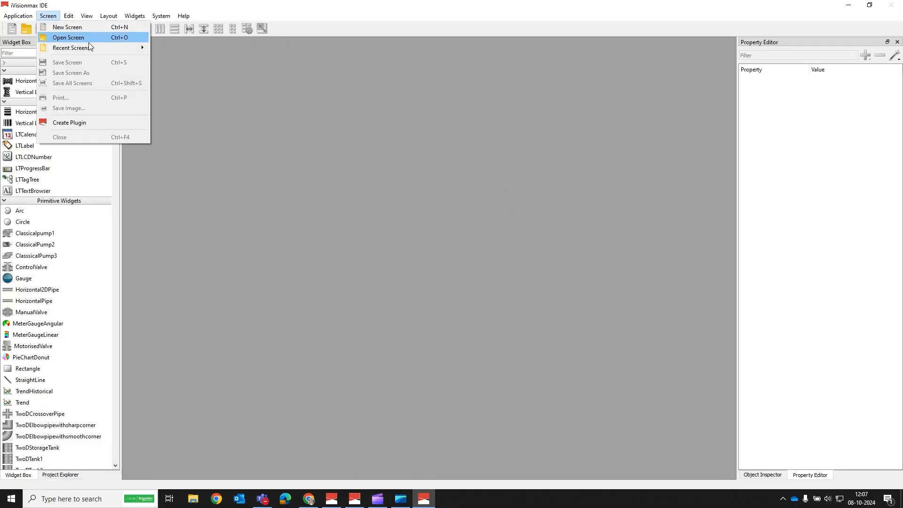
pyautogui.moveTo(116, 48)
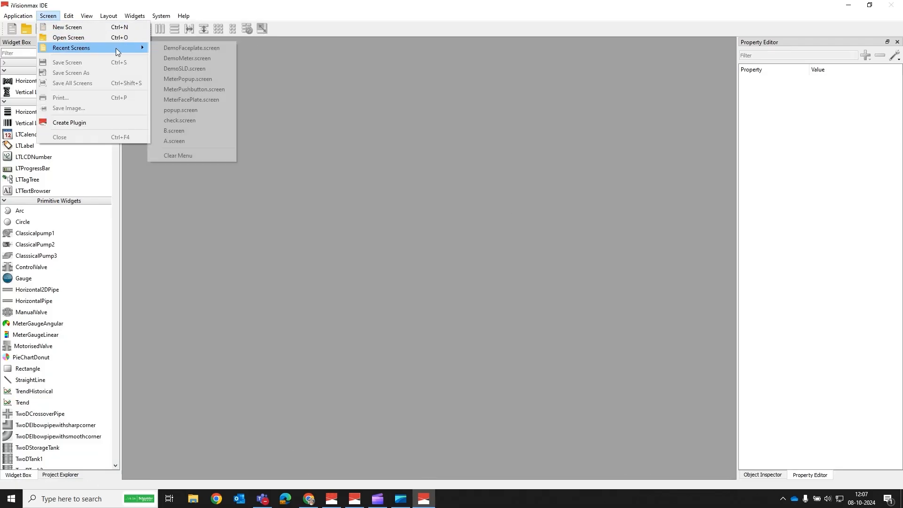
pyautogui.click(179, 70)
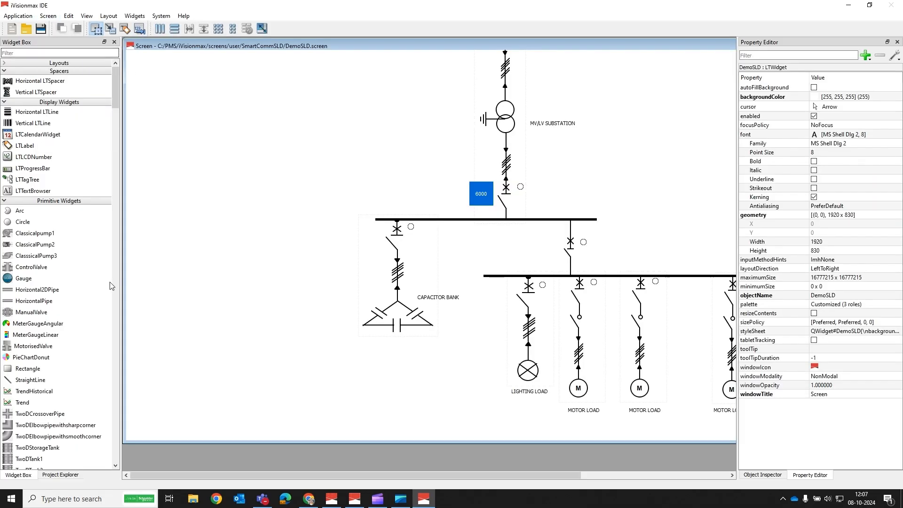
# Step: Find the DemoMeter custom widget by filtering for Demo and place it beside the blue 6000 meter above the capacitor bank
pyautogui.moveTo(199, 476); pyautogui.dragTo(228, 478)
pyautogui.click(15, 53)
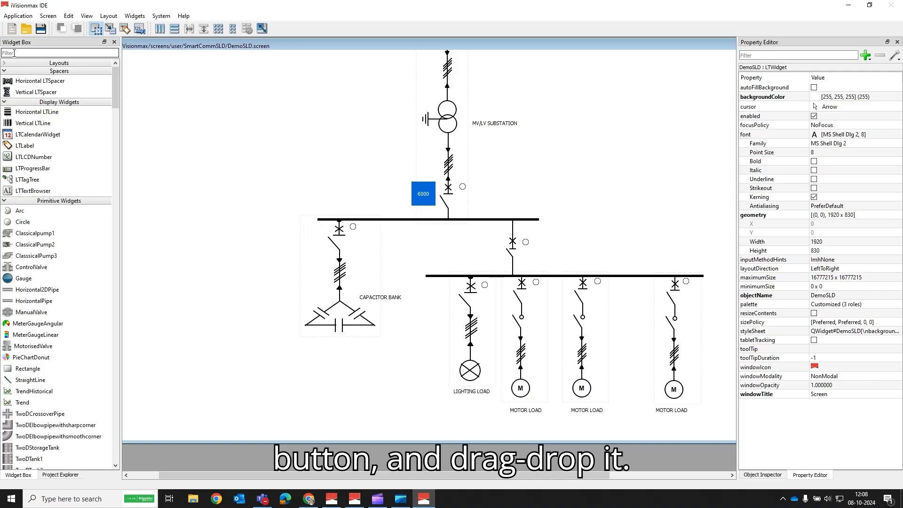
pyautogui.write('Demo')
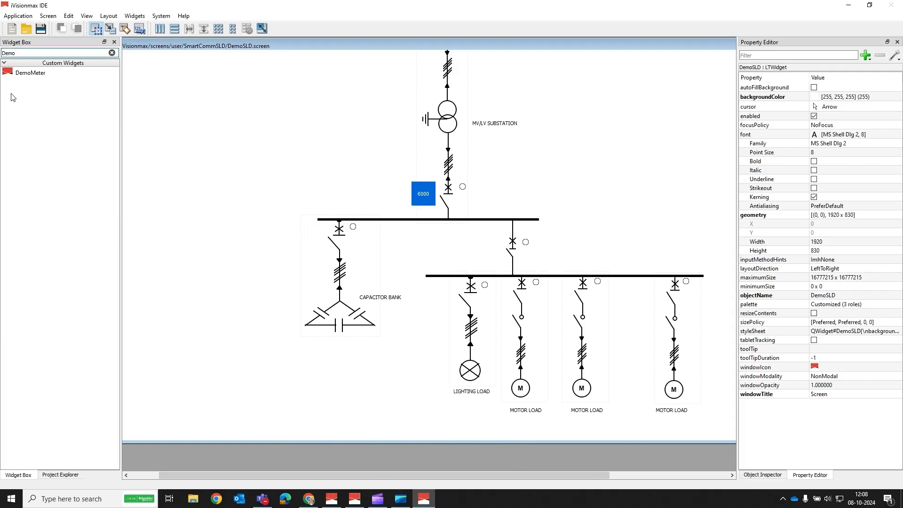
pyautogui.moveTo(32, 74); pyautogui.dragTo(286, 194)
pyautogui.click(287, 194)
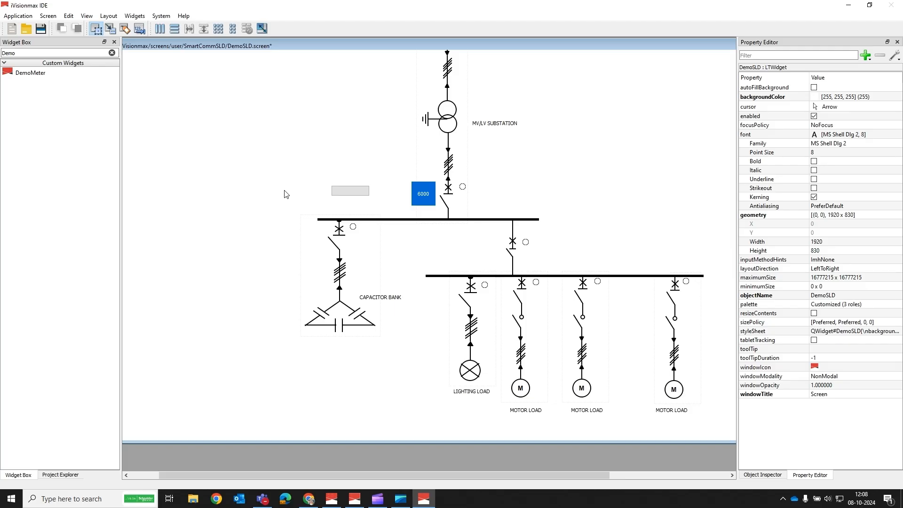
# Step: Assign the feeder1 tag from the Device_Meter_4410 user tags to the tagName property of the placed DemoMeter widget
pyautogui.click(342, 196)
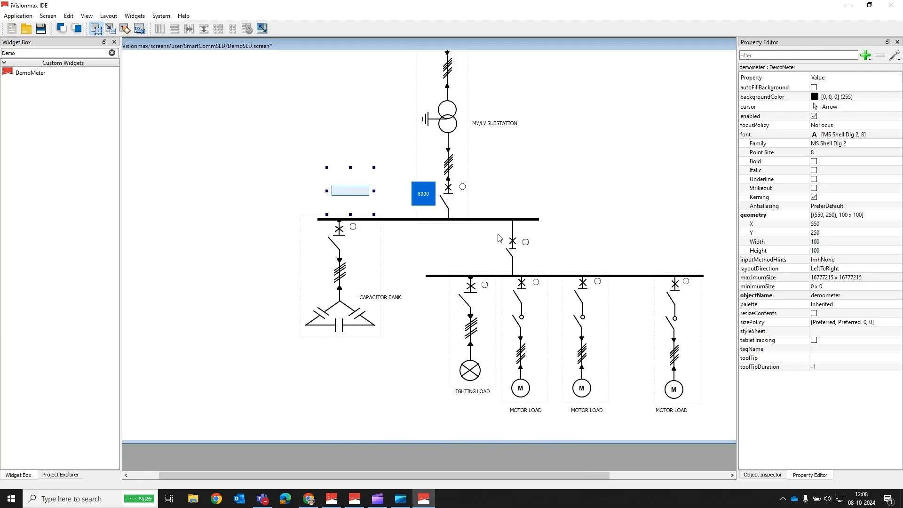
pyautogui.click(819, 348)
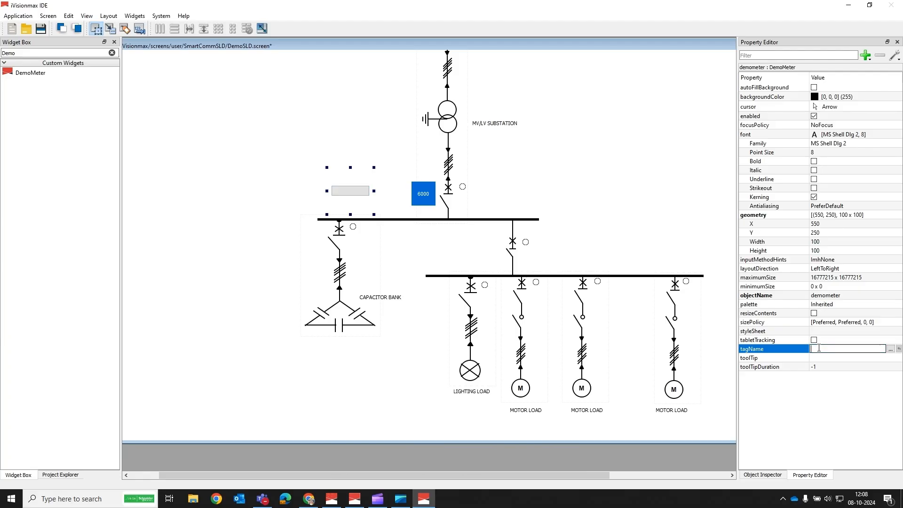
pyautogui.click(890, 349)
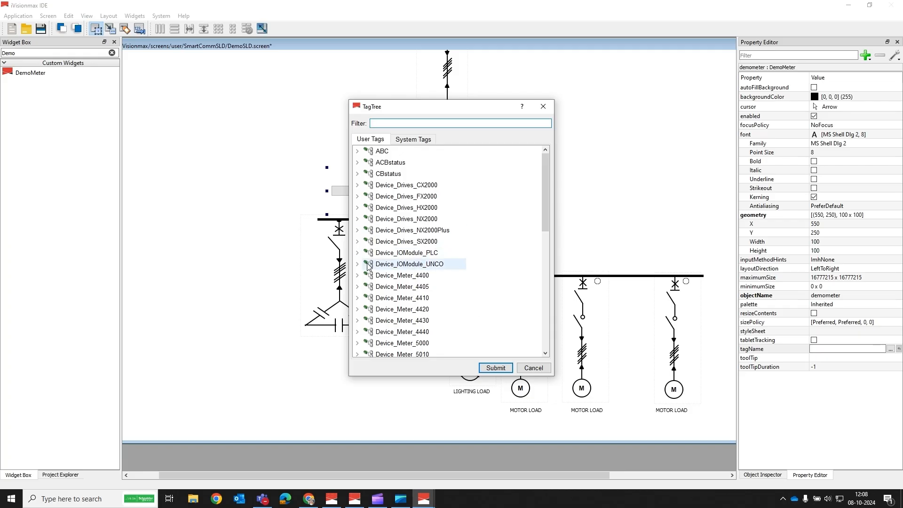
pyautogui.click(357, 298)
pyautogui.click(382, 309)
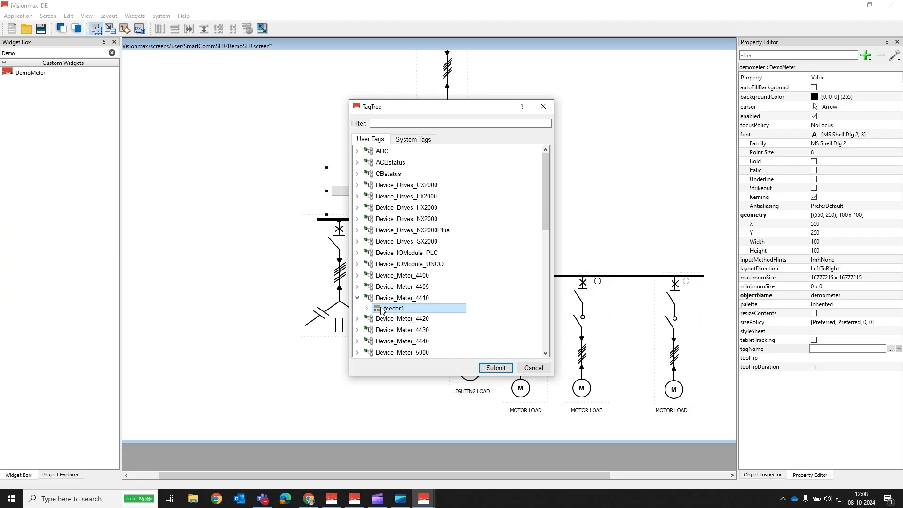
pyautogui.click(499, 369)
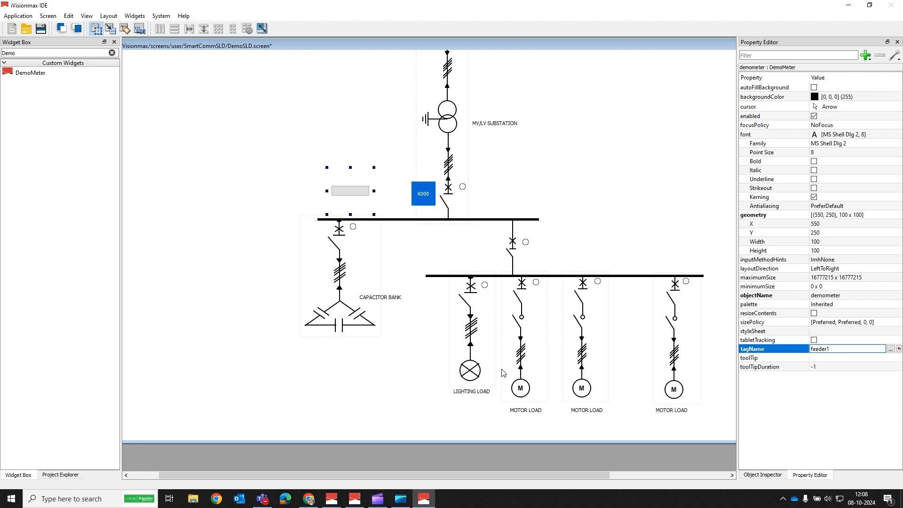
pyautogui.click(190, 317)
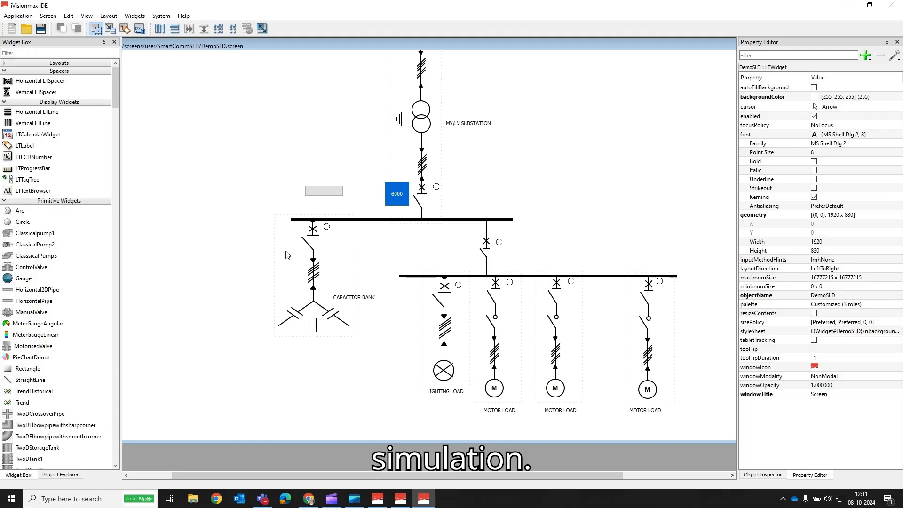
# Step: Save the DemoSLD screen, run it in simulation, and use the DemoMeter push button to open the custom faceplate
pyautogui.hotkey('ctrl', 's')
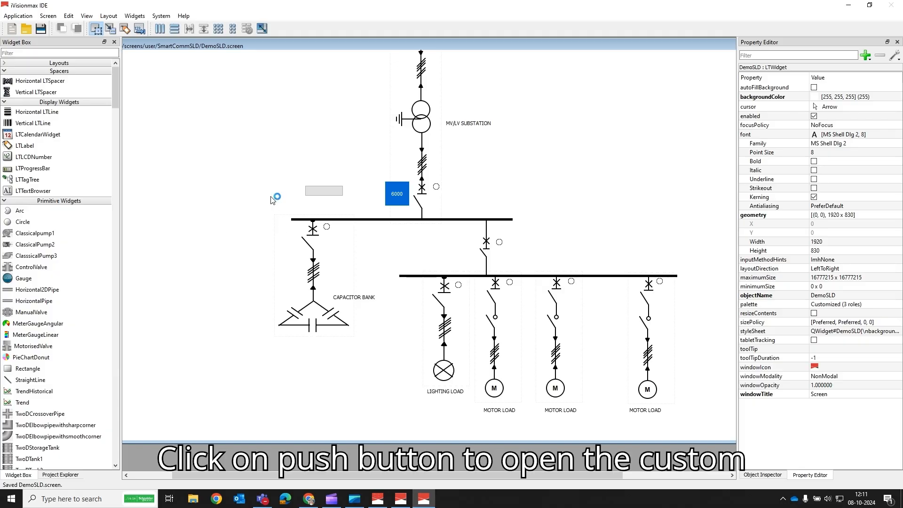
pyautogui.hotkey('ctrl', 'r')
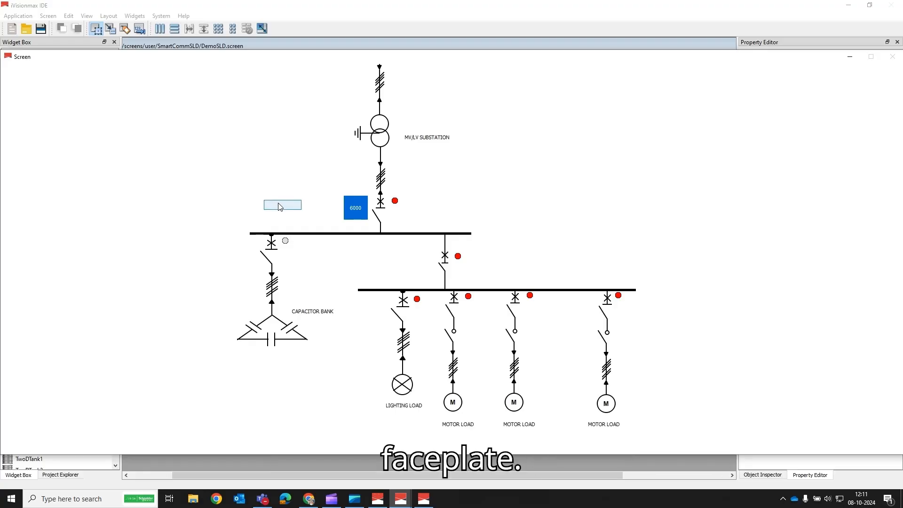
pyautogui.click(280, 205)
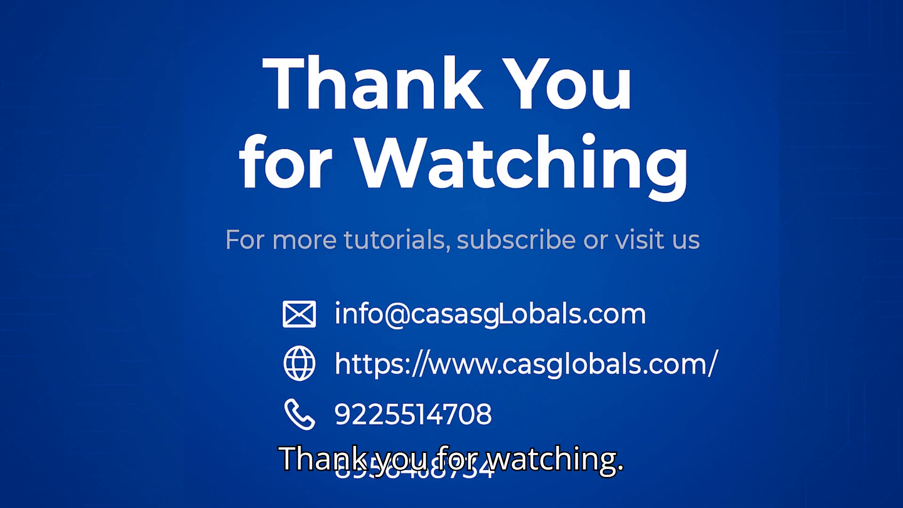